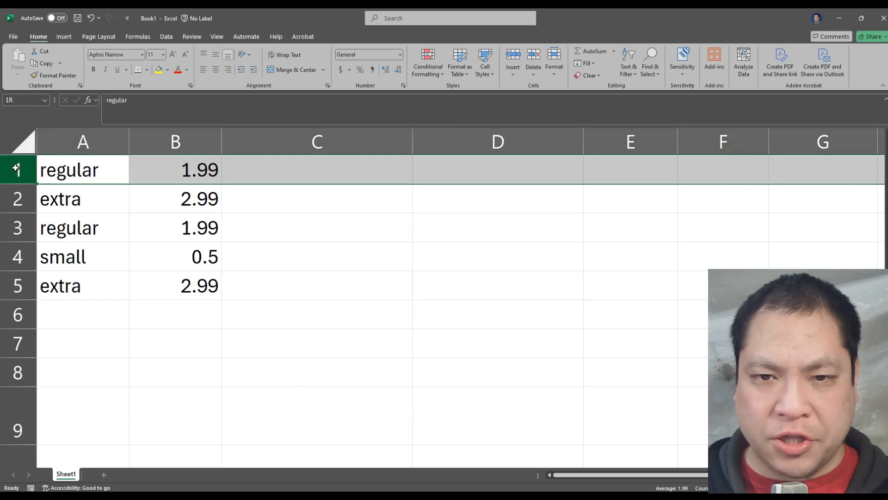
Step: Examine the size names and prices in A1:B5
left_click(101, 179)
left_click(101, 232)
left_click_drag(87, 177, 222, 317)
left_click(222, 314)
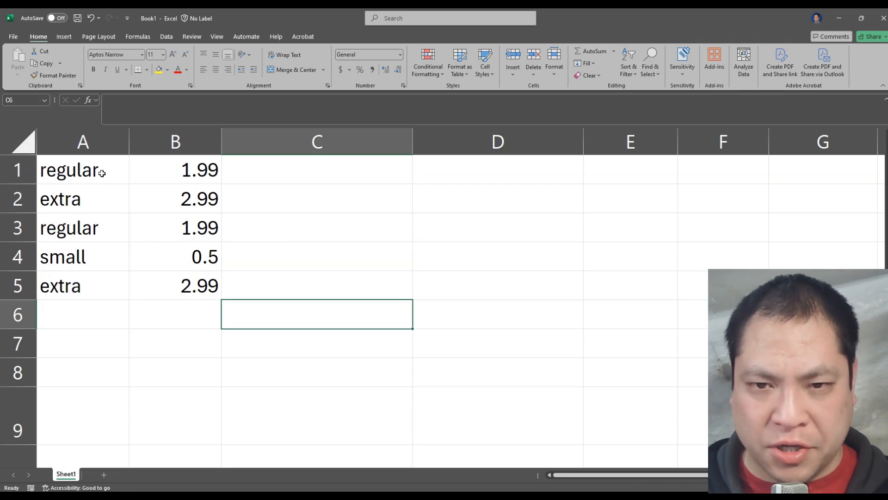
left_click_drag(143, 173, 115, 287)
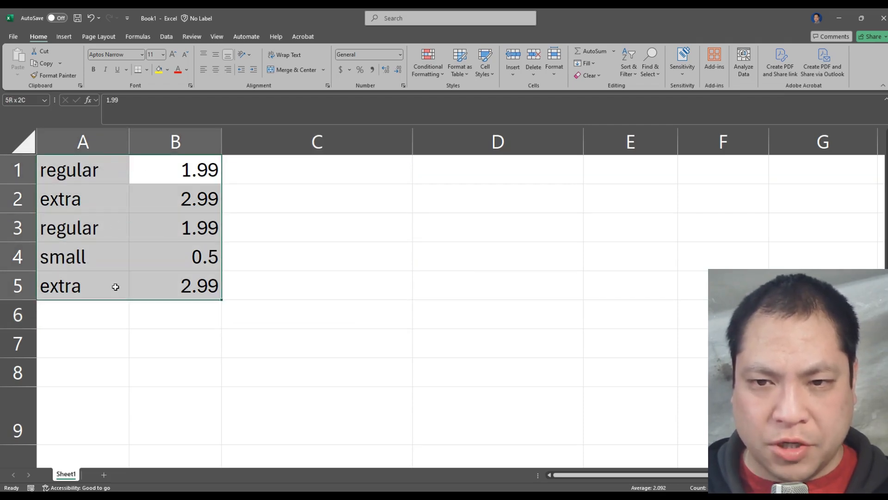
left_click(111, 287)
left_click(198, 287)
left_click(289, 296)
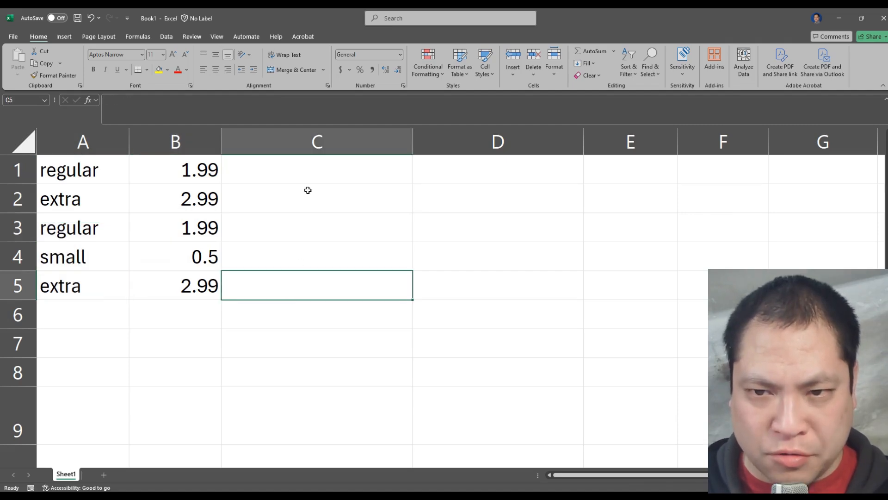
Step: Find the IF function by searching for "if" and insert it in cell C1, keeping its arguments dialog clear of the data
left_click(338, 168)
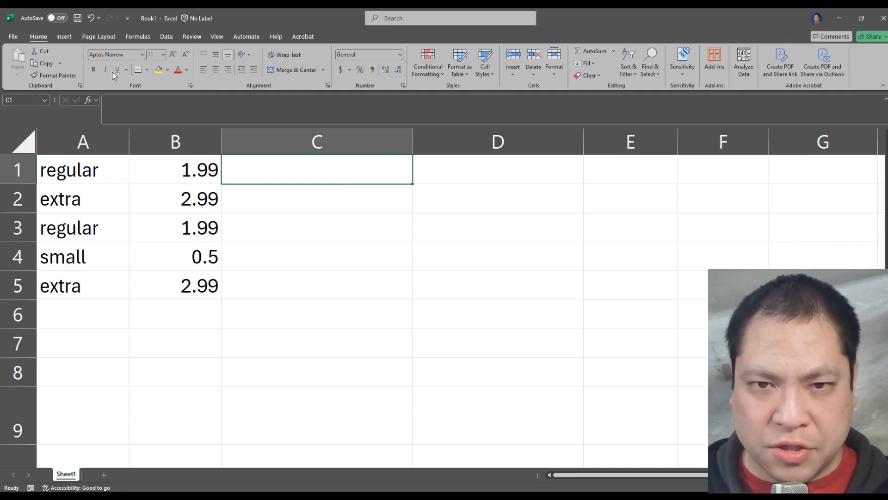
left_click(87, 99)
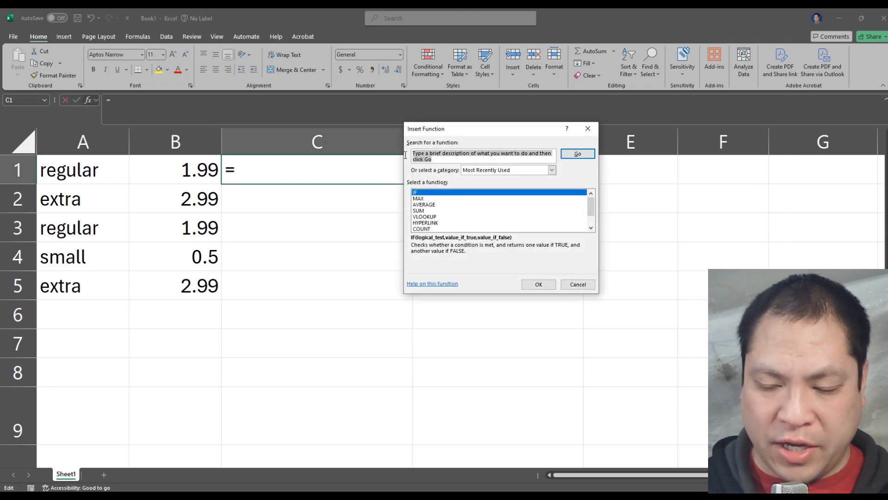
type("if")
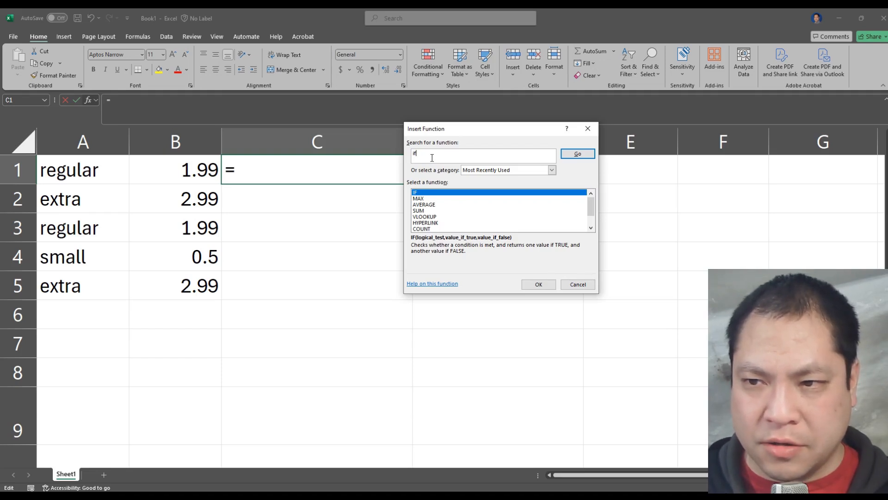
left_click(573, 154)
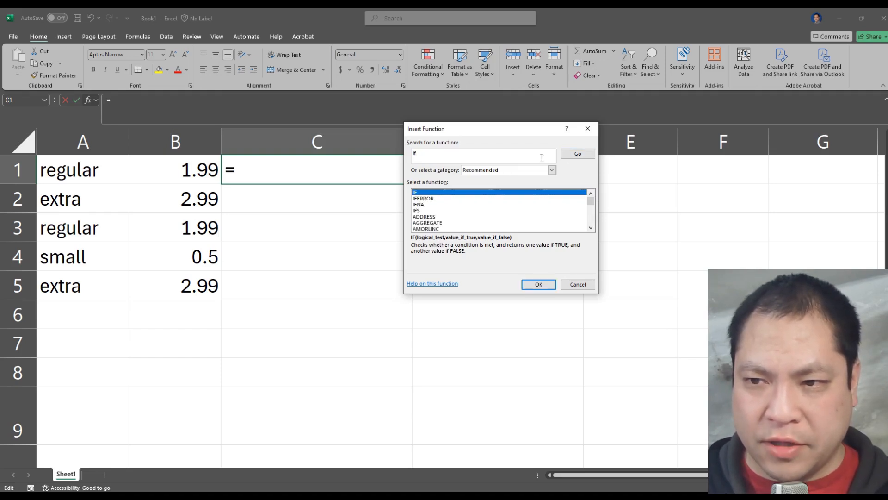
double_click(426, 193)
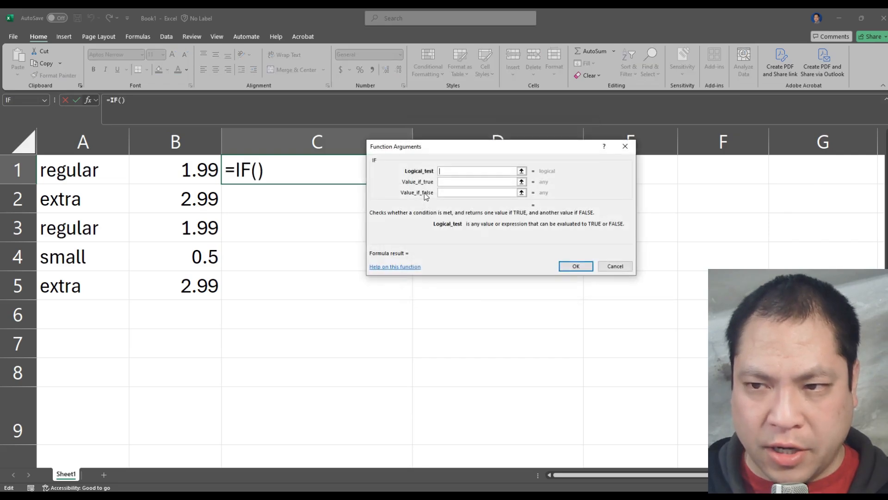
left_click_drag(440, 148, 373, 122)
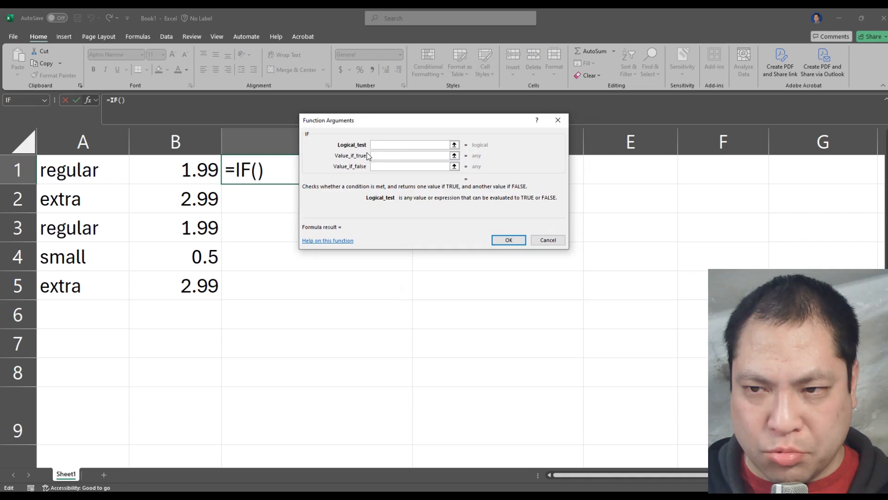
left_click_drag(347, 154, 379, 157)
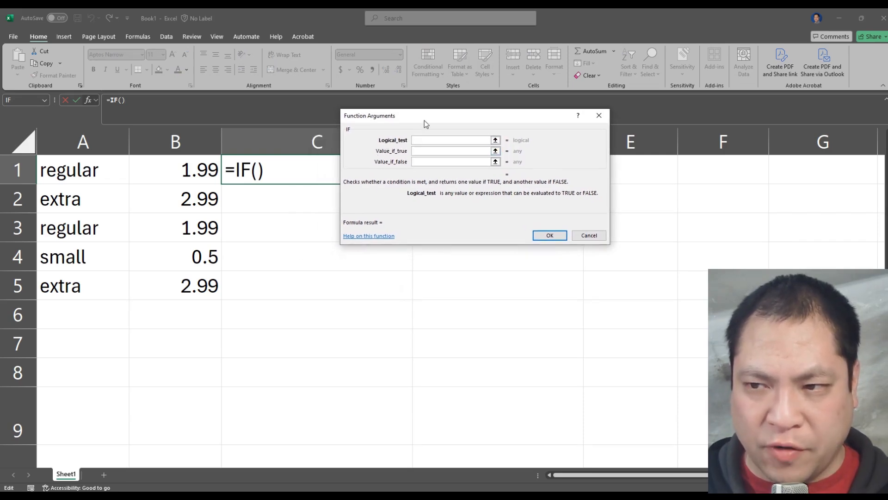
left_click_drag(424, 121, 403, 155)
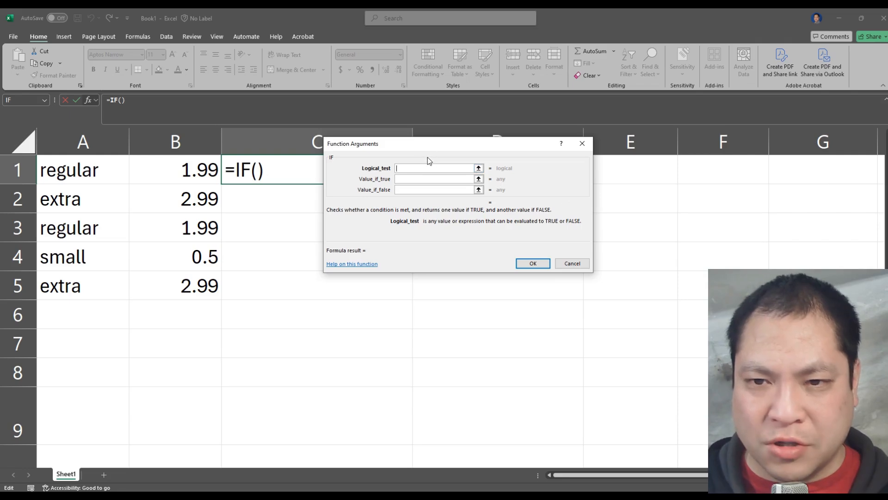
Step: Set the IF function's logical test to A1="regular"
left_click(86, 172)
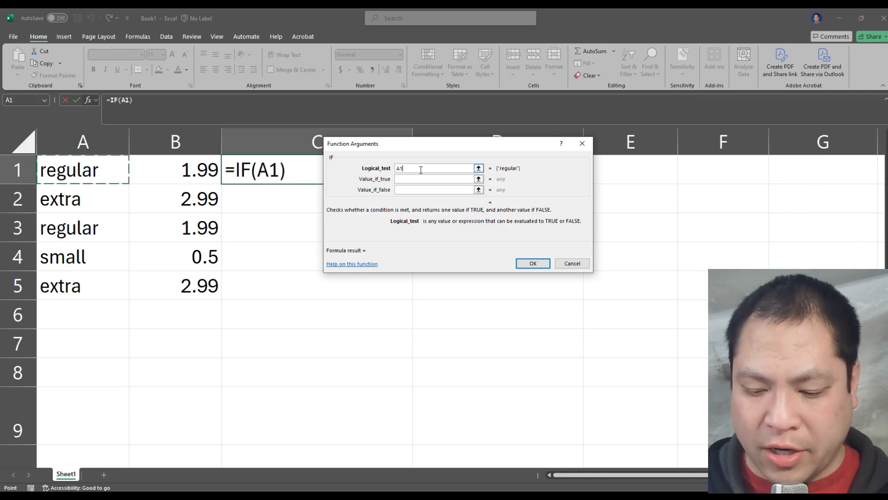
type("=")
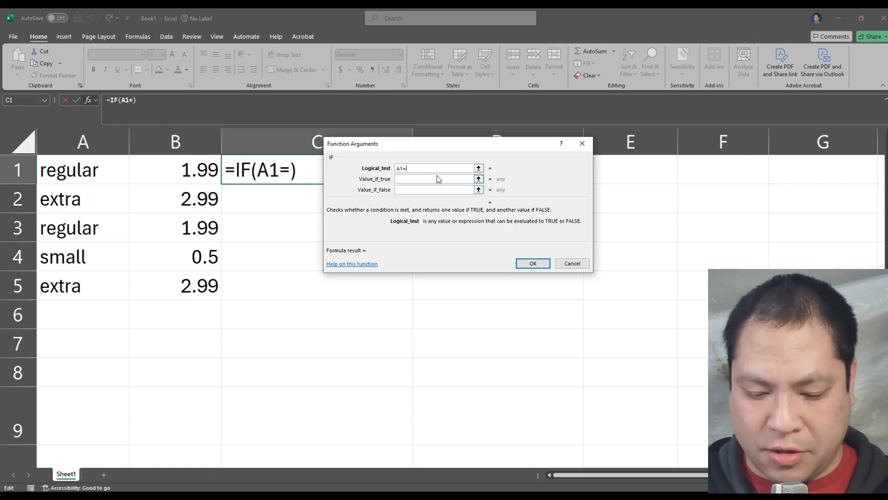
type("regular")
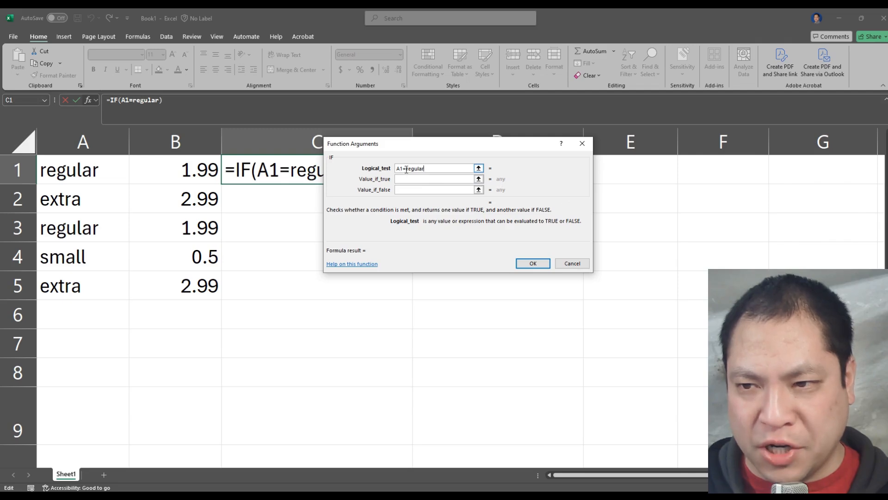
key("Left")
key("Left")
key("Left")
key("Left")
key("Left")
key("Left")
key("Left")
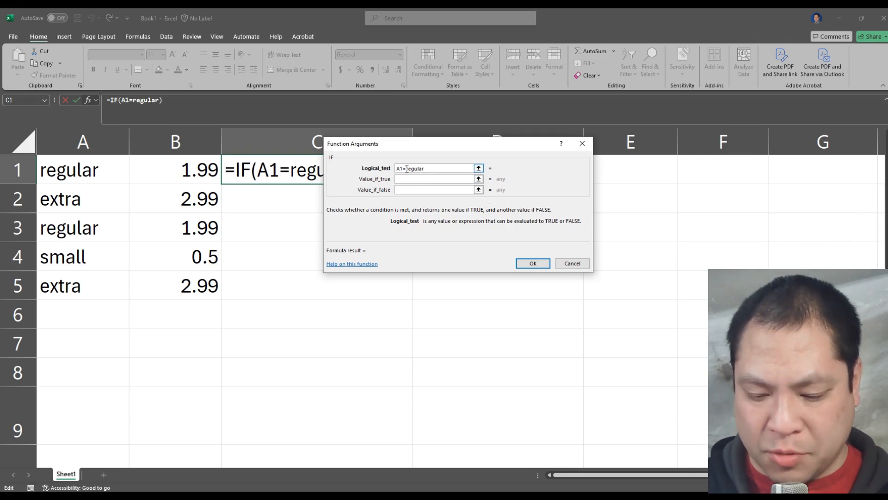
type("\"")
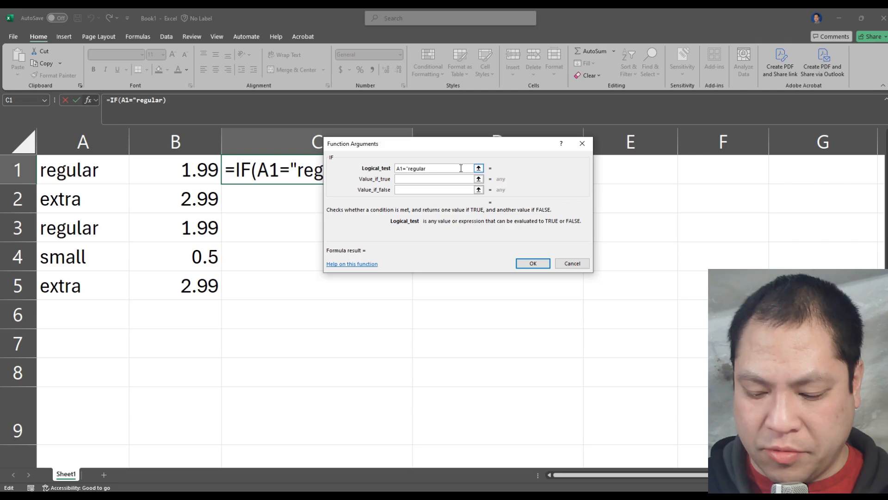
type("\"")
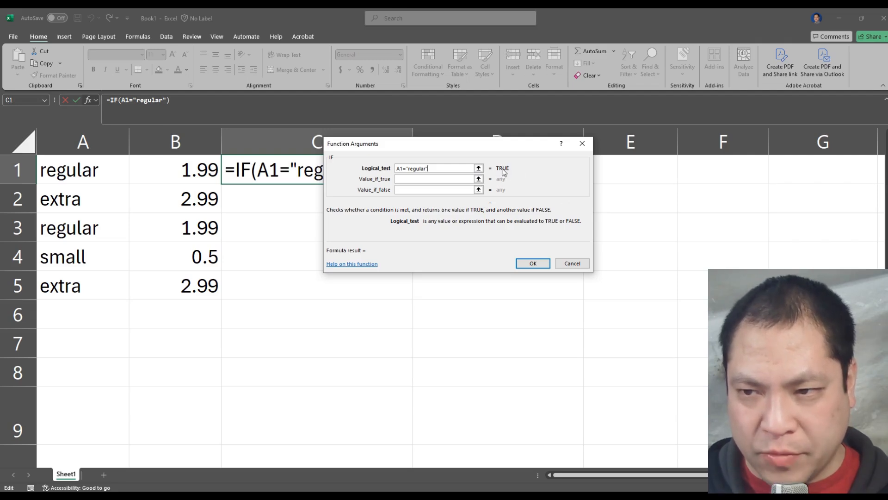
Step: Try the logical test with "irregular" as the comparison text and restore it to "regular"
left_click(409, 170)
type("ir")
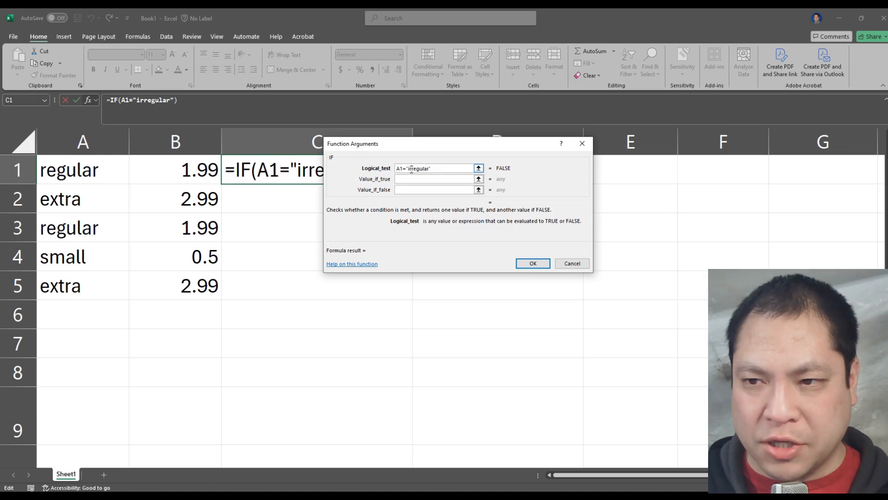
key("BackSpace")
key("BackSpace")
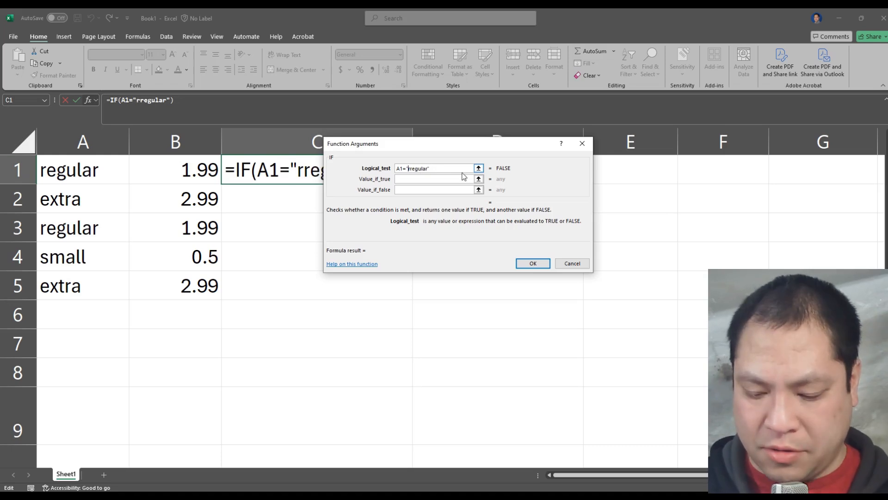
key("BackSpace")
type("\"")
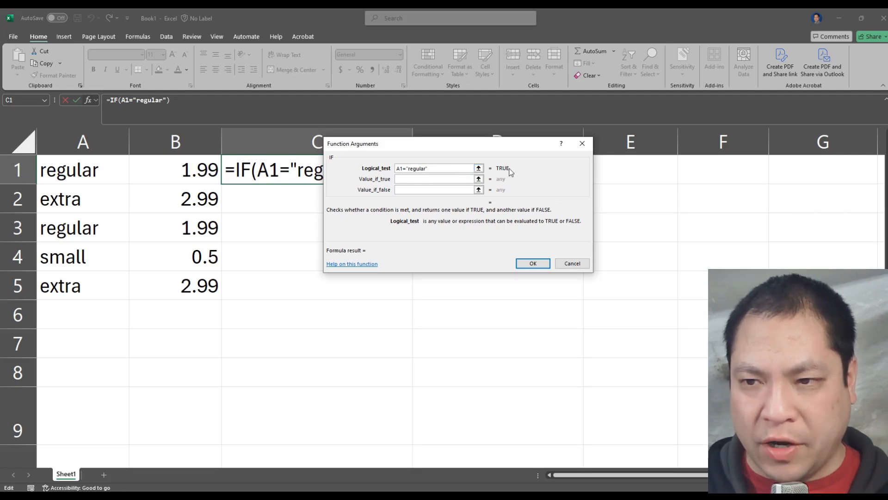
Step: Enter "I am a regular person" as the IF function's value if true
left_click(401, 179)
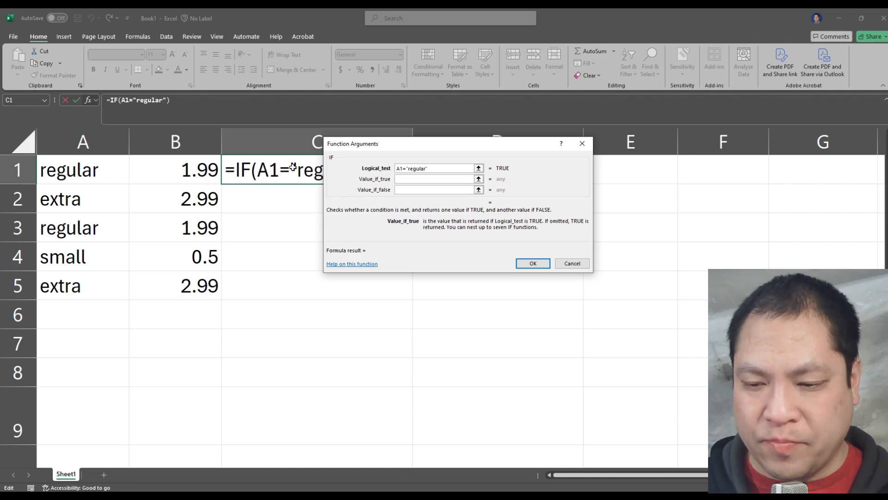
type("\"")
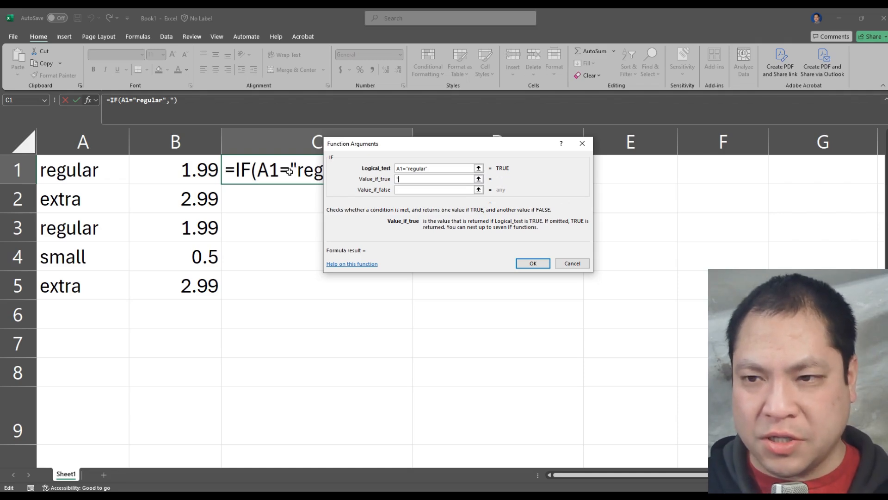
key("BackSpace")
type("I am a ")
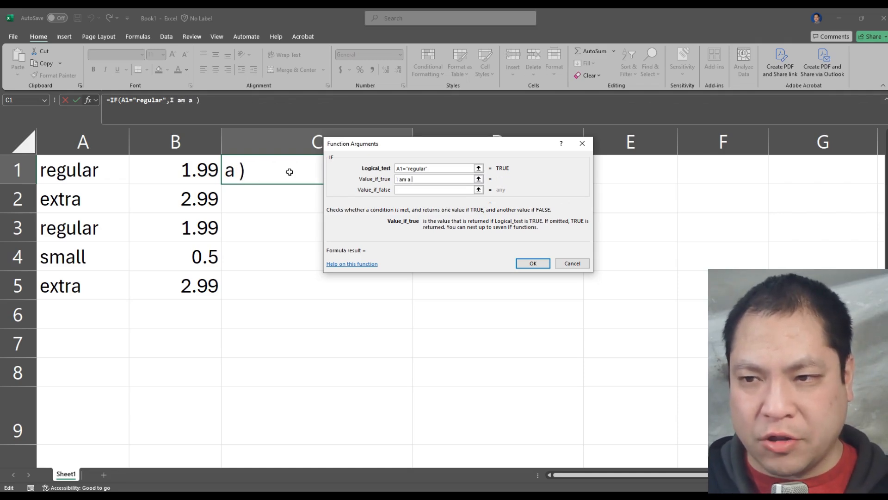
type("regular person")
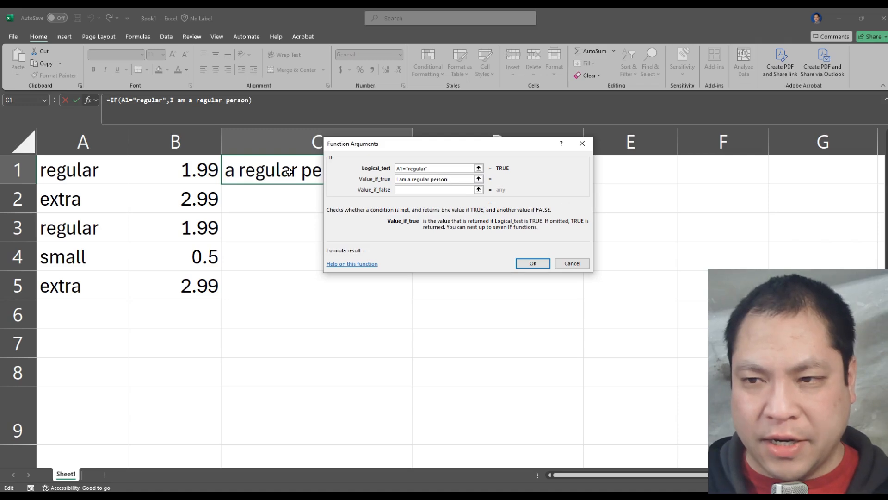
Step: Enter "I am different" as the value if false and finish the IF formula in C1
left_click(408, 190)
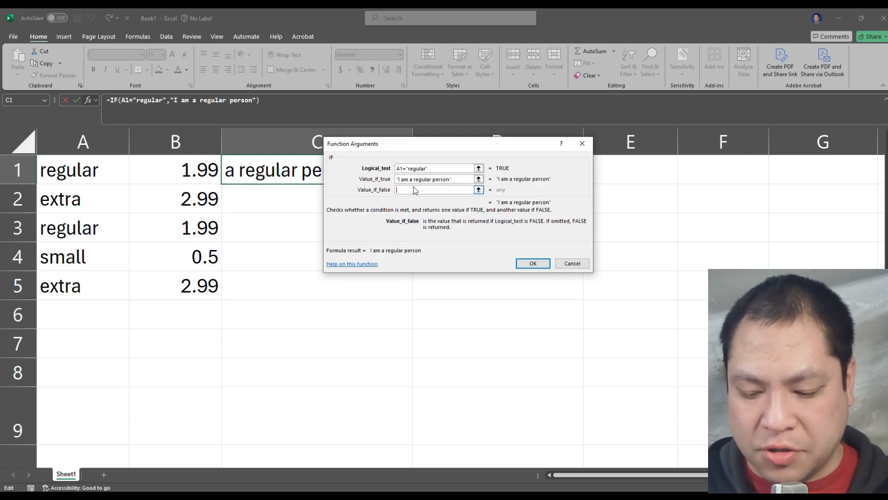
type("I am dif")
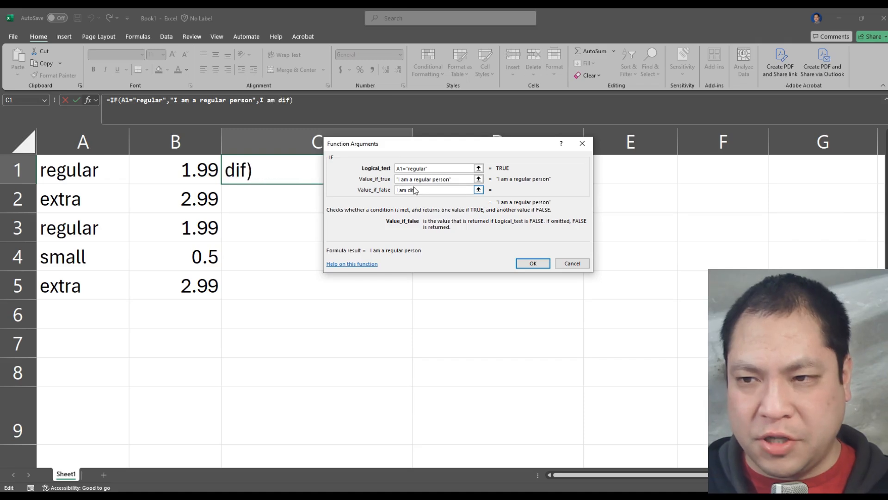
type("ferent")
key("Tab")
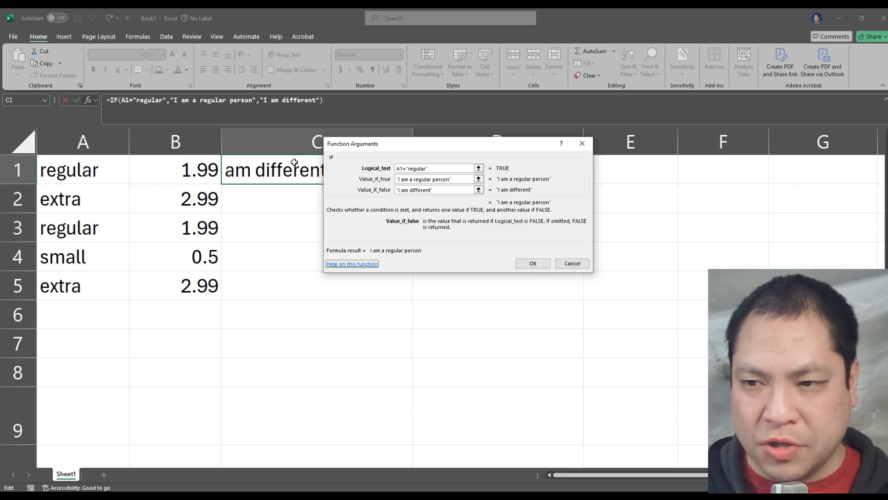
left_click(533, 264)
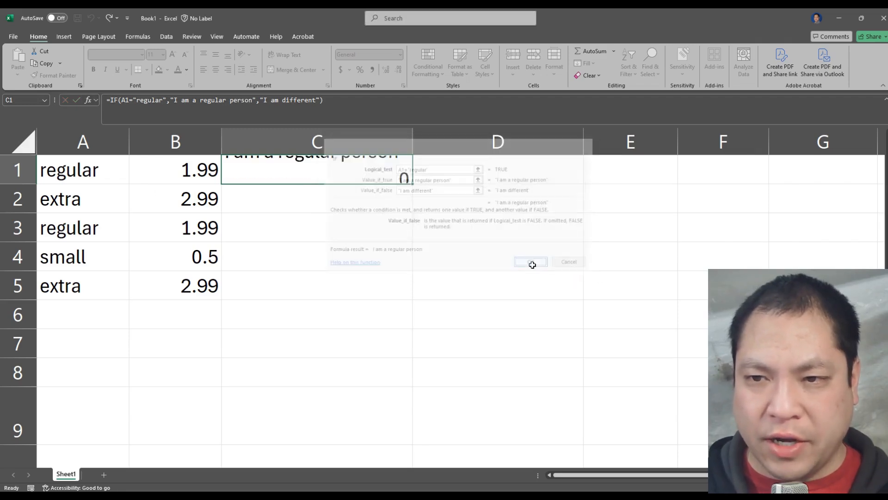
Step: Fill the IF formula from C1 down through C5
left_click(298, 200)
left_click(313, 174)
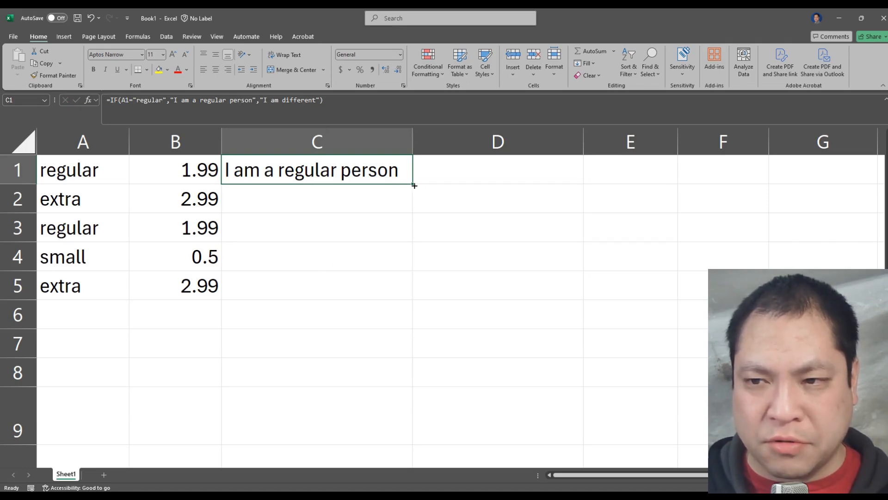
left_click_drag(412, 183, 411, 286)
Step: Compare the column A entries in rows 1 to 3 with the IF results in column C
left_click(402, 209)
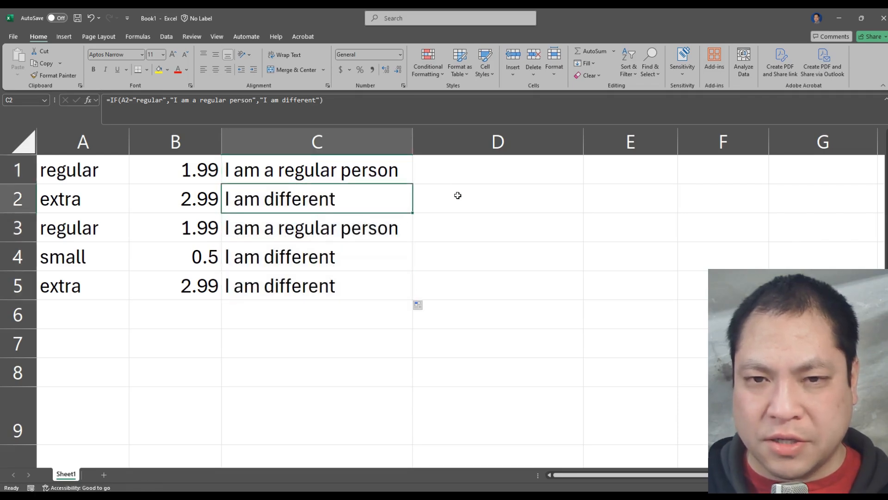
left_click(86, 171)
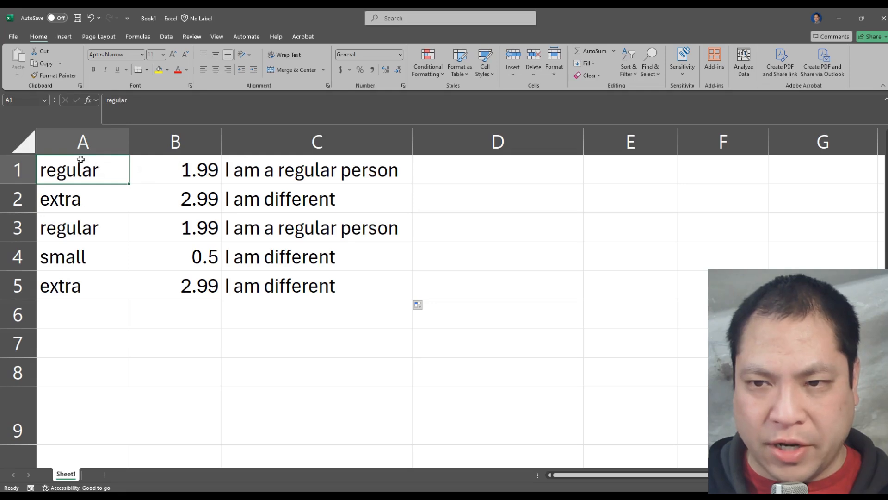
left_click(253, 169)
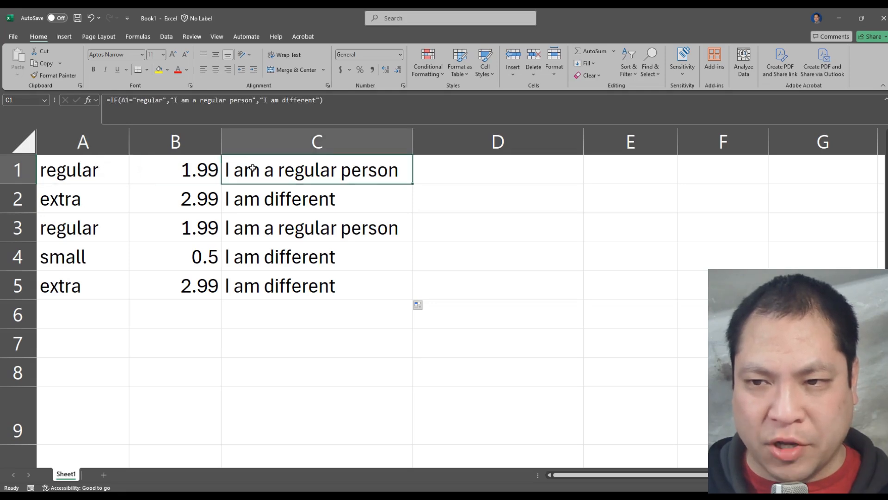
left_click(85, 230)
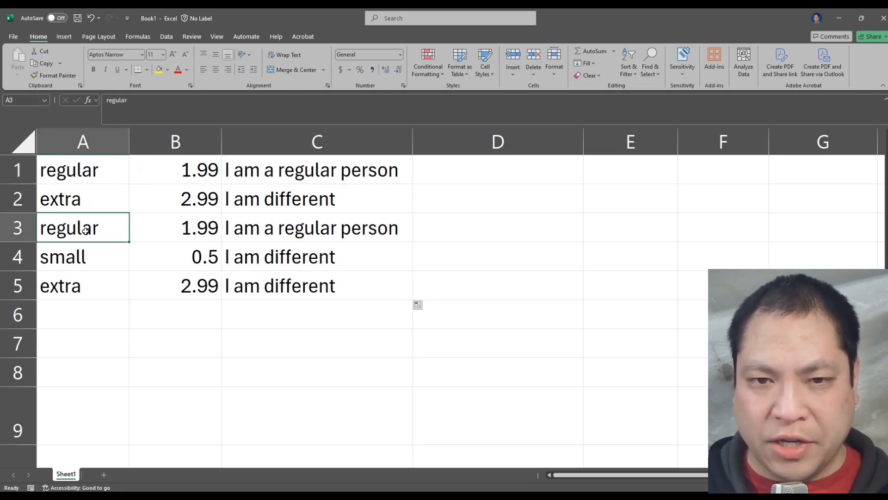
left_click(86, 194)
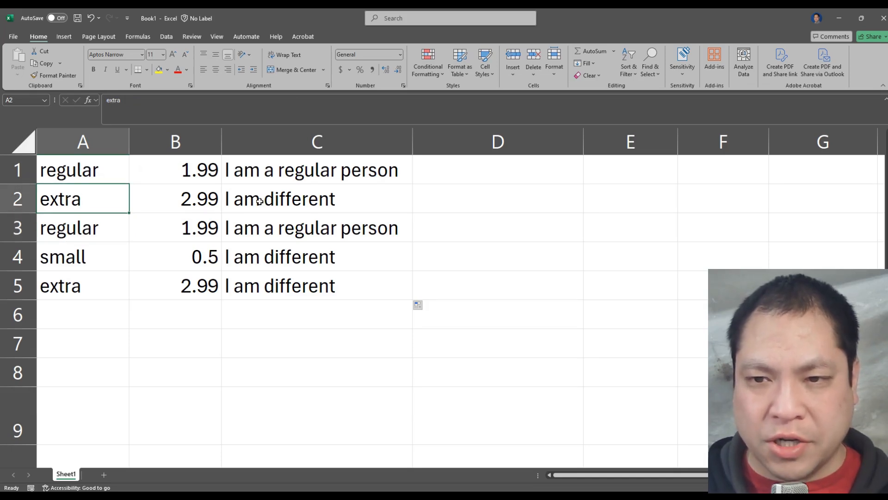
left_click(278, 200)
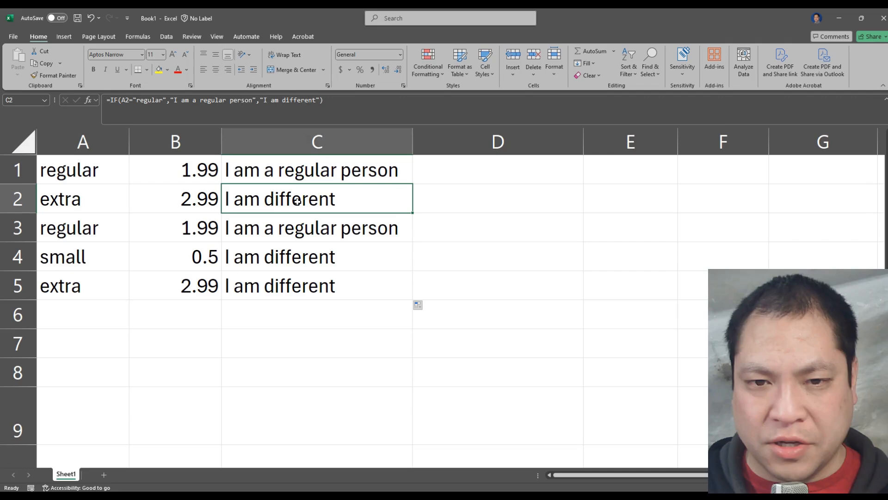
Step: Compare the column A entries in rows 3 to 5 with the IF results in column C
left_click(77, 231)
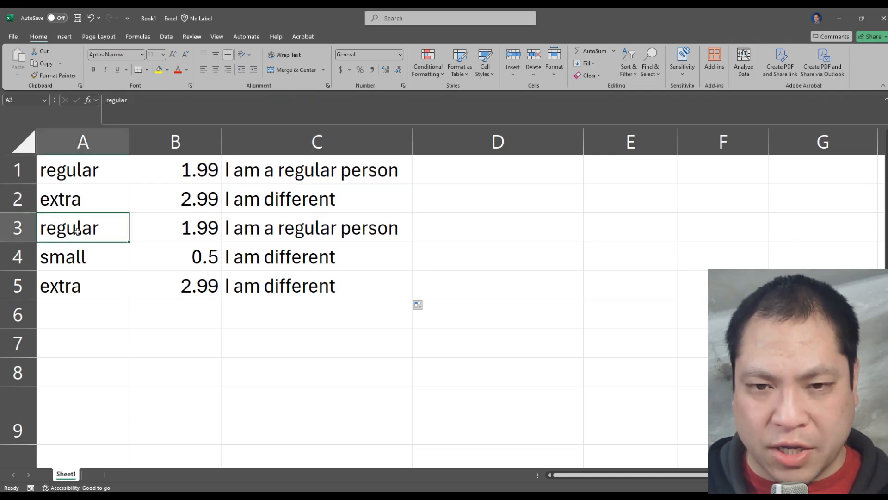
left_click(305, 227)
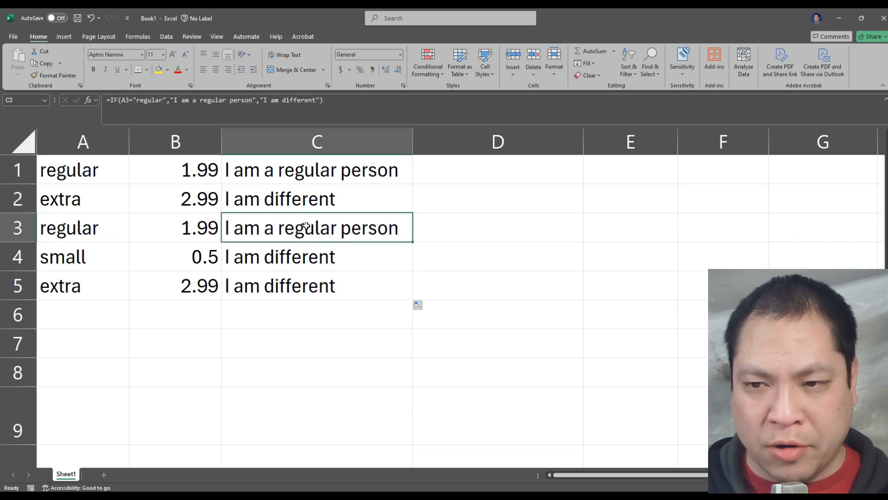
left_click(77, 257)
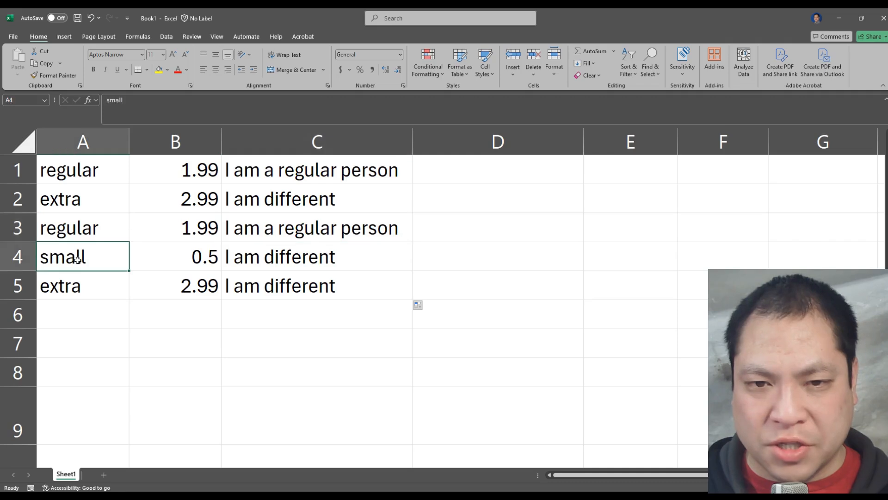
left_click(342, 257)
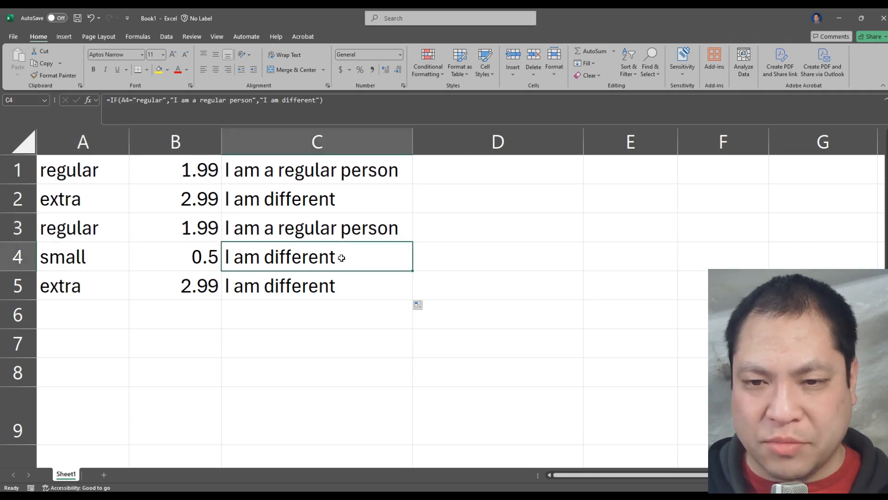
left_click(67, 288)
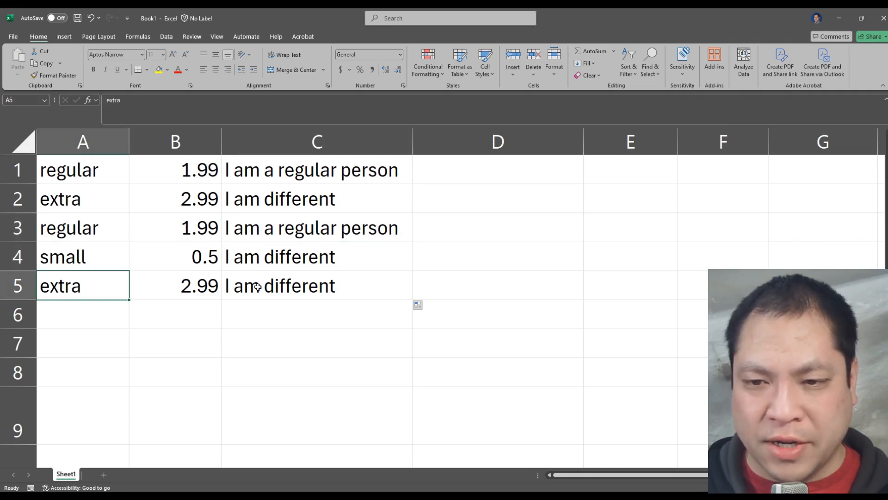
left_click(313, 288)
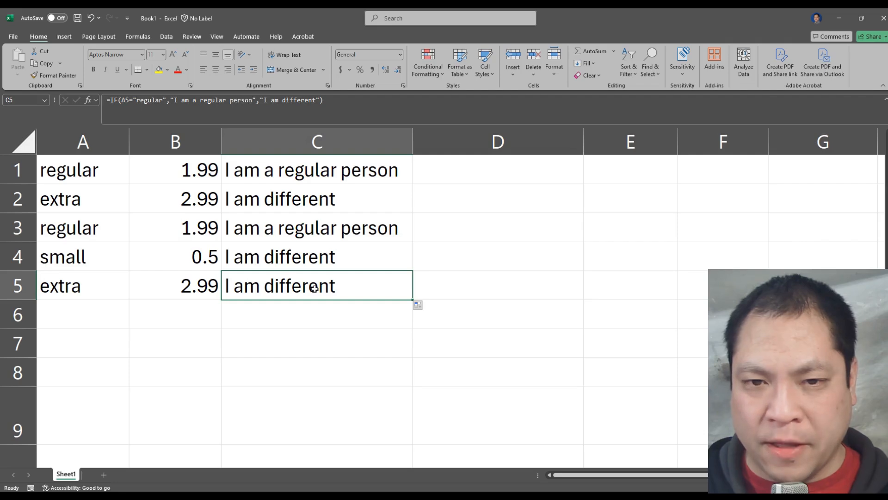
Step: Change the entry in A2 to "regular" and check the IF result in C2
left_click(91, 203)
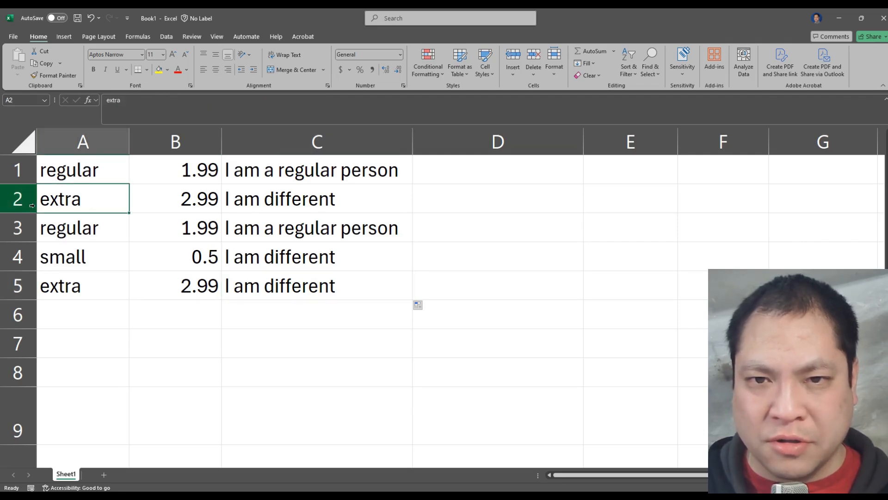
type("regu")
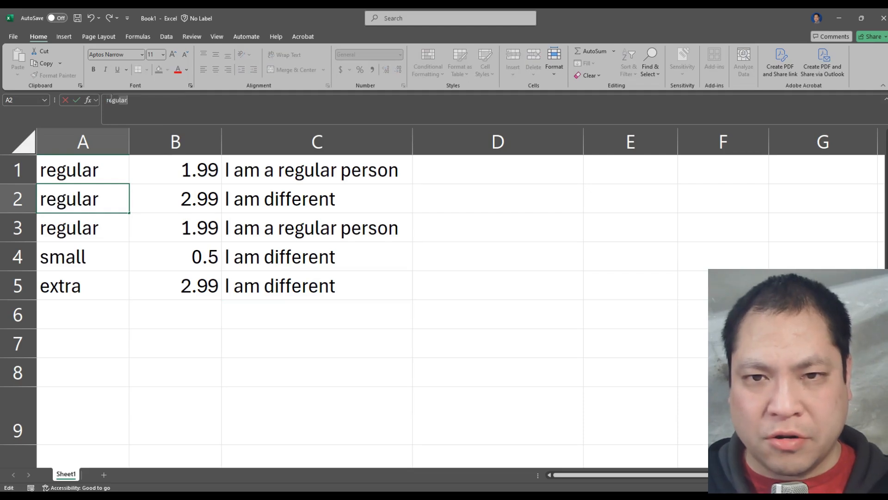
type("lar")
key("Return")
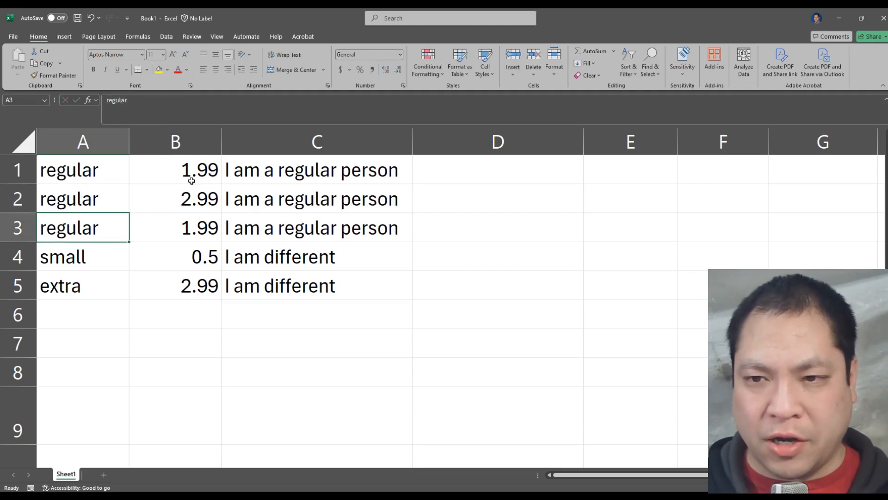
left_click(321, 197)
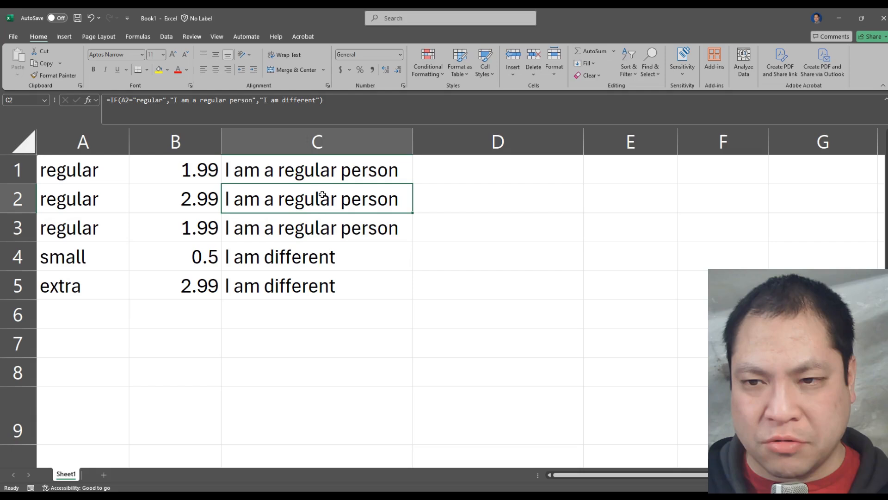
Step: Replace the entry in A1 with "small"
left_click(87, 175)
double_click(90, 173)
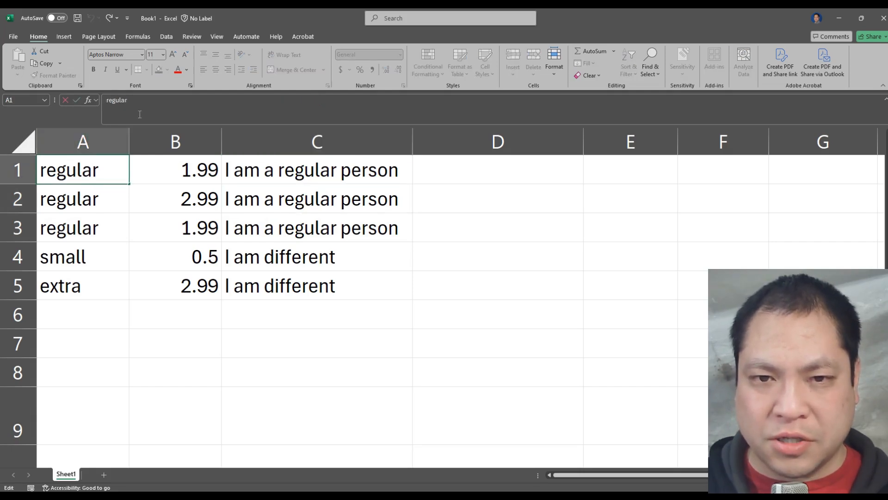
left_click_drag(99, 171, 13, 170)
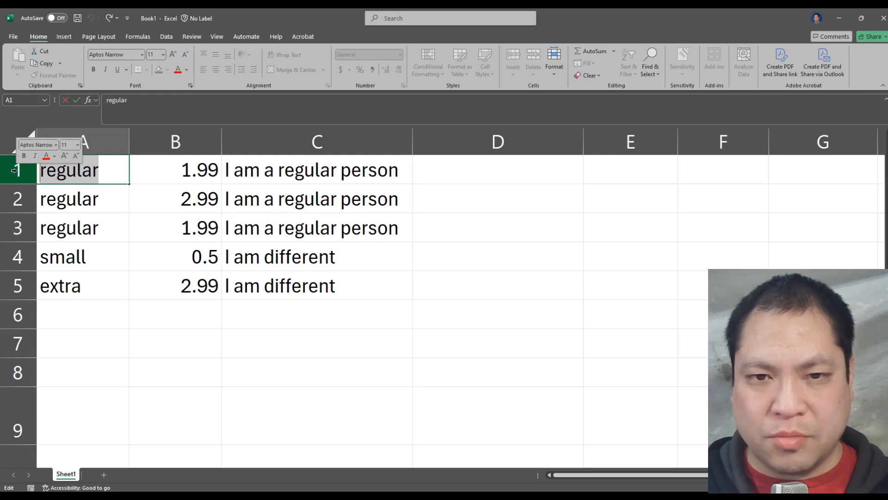
type("small")
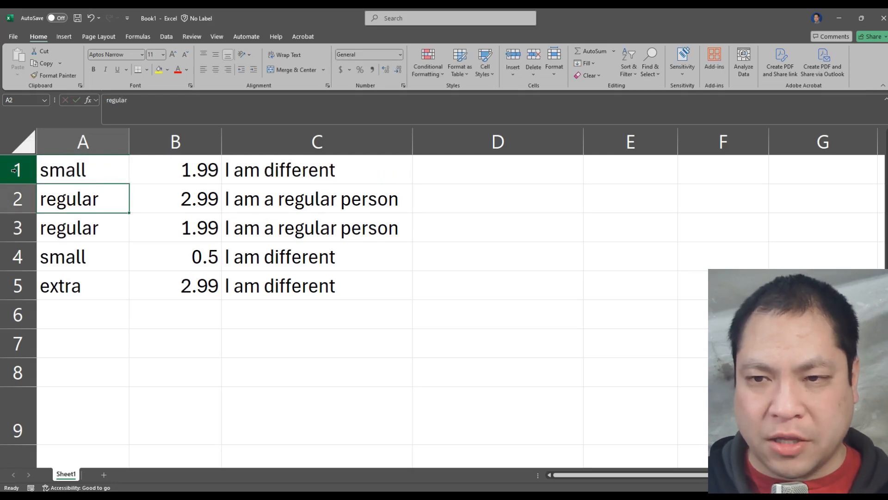
Step: Reopen the IF function's arguments in C1 and set the value if true to 100
left_click(340, 176)
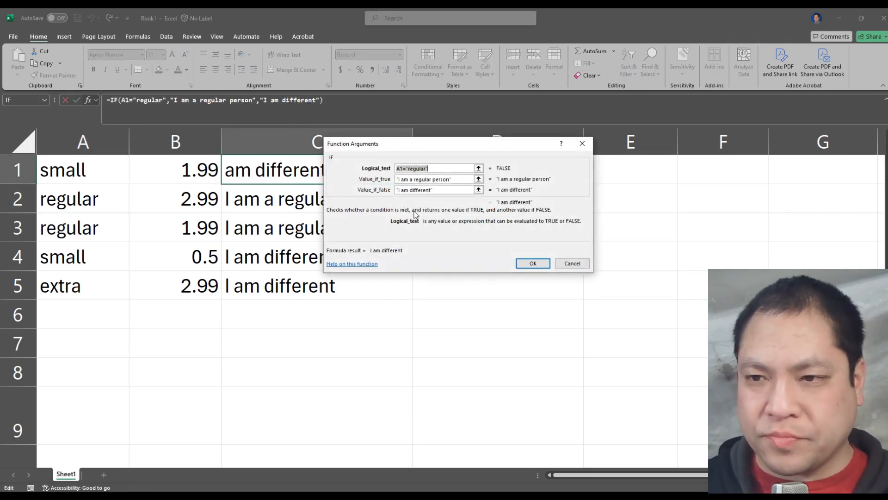
left_click(451, 179)
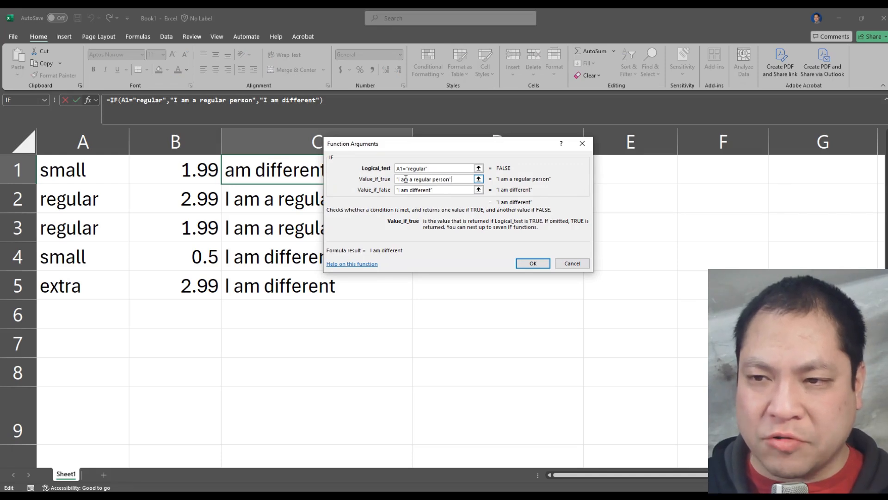
left_click_drag(453, 178, 385, 176)
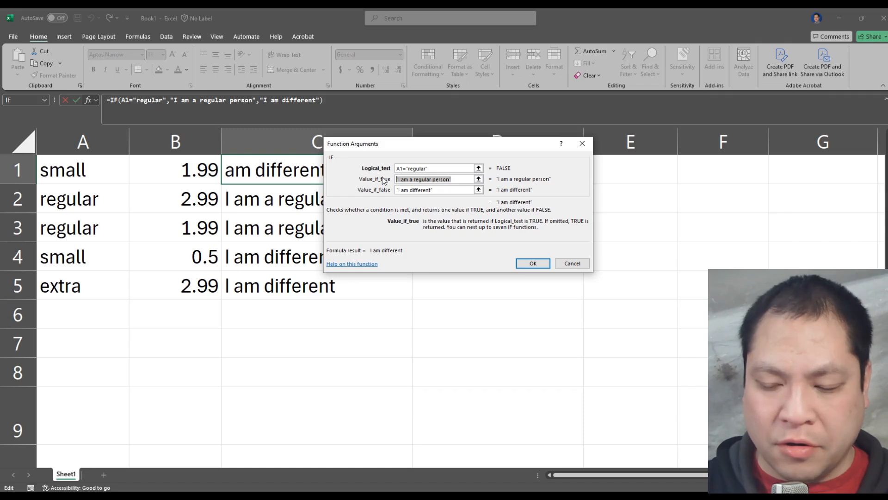
type("100")
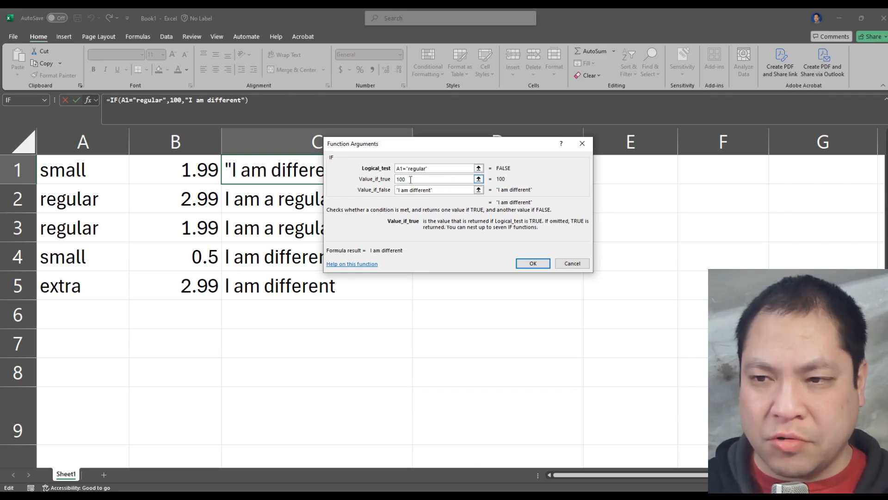
Step: Set the value if false to 0 in C1's IF function and fill the formula down through C5
left_click(441, 192)
left_click_drag(441, 192, 365, 194)
type("0")
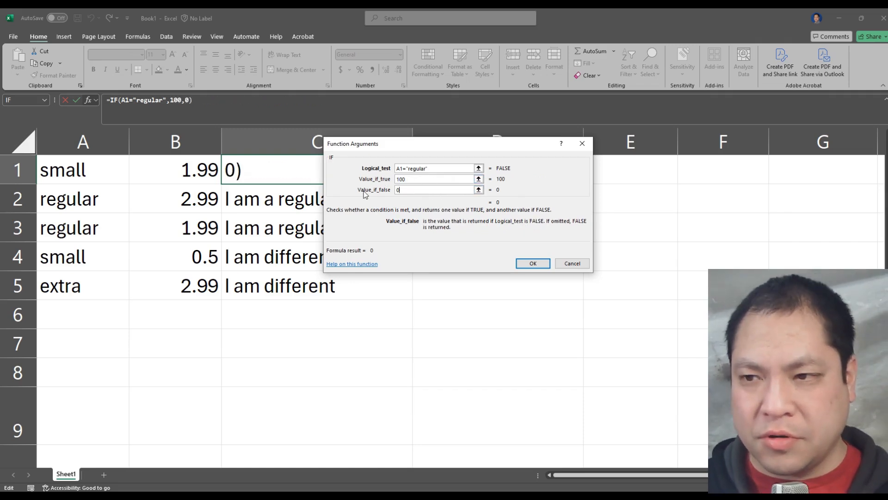
left_click(530, 262)
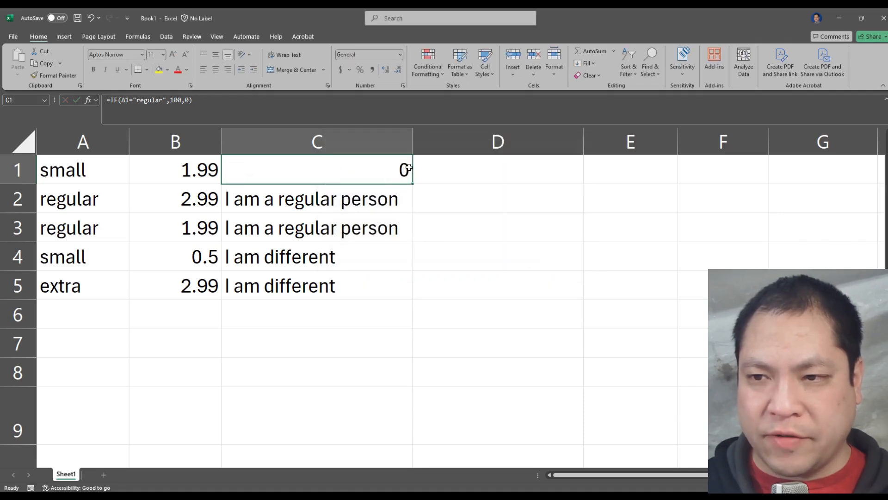
left_click_drag(413, 183, 410, 300)
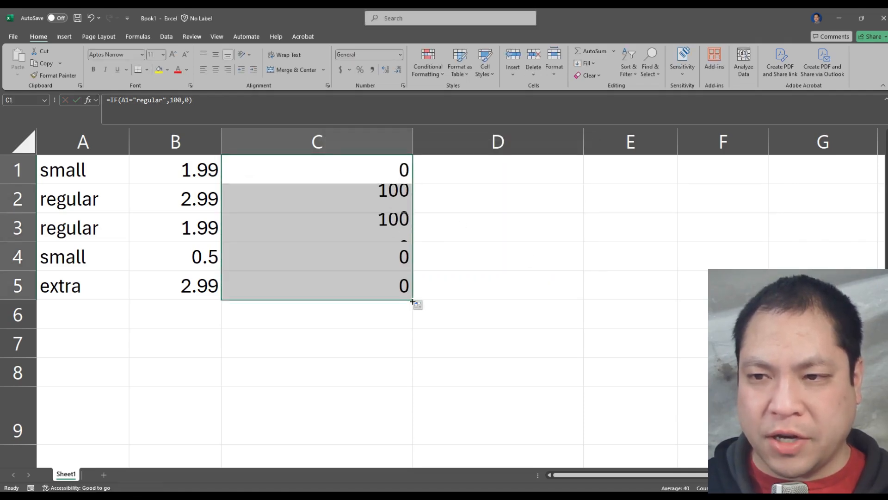
Step: Compare the column A entries with the numeric IF results in C1 through C5
left_click(430, 235)
left_click_drag(88, 210, 81, 225)
left_click_drag(341, 197, 359, 227)
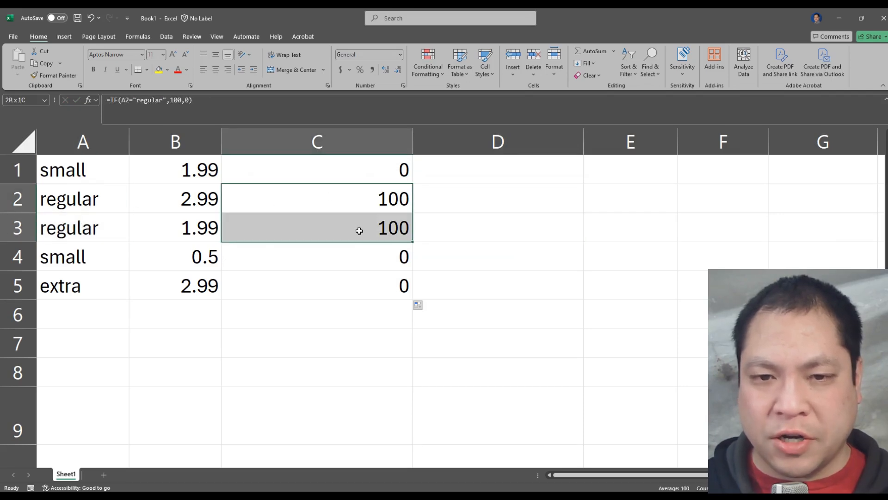
left_click_drag(105, 271, 103, 279)
left_click(104, 178, "ctrl")
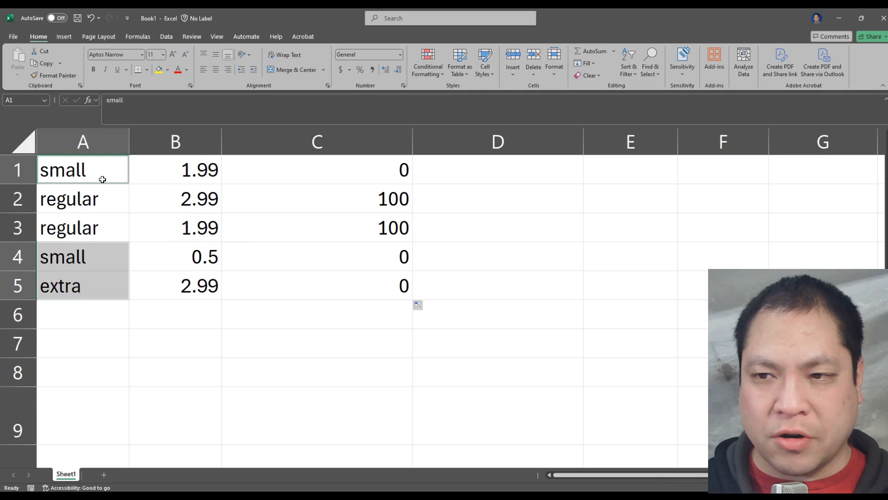
left_click(338, 172)
left_click(343, 251)
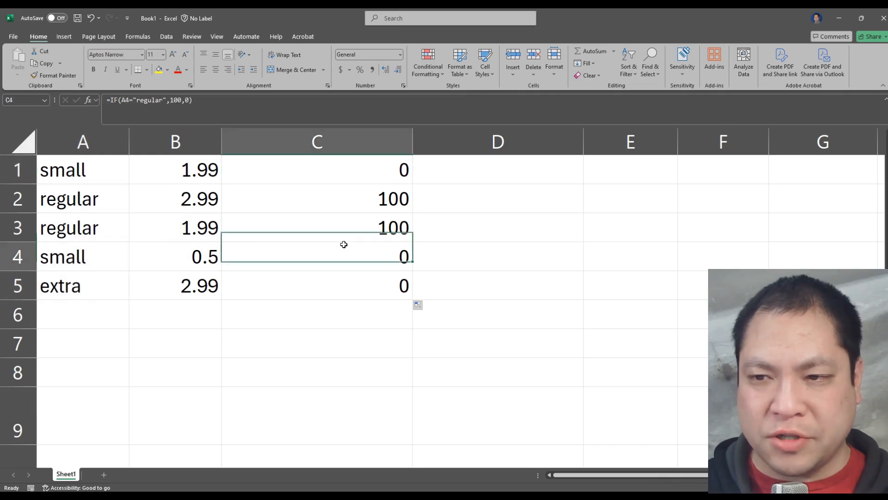
left_click(344, 281)
left_click(342, 265)
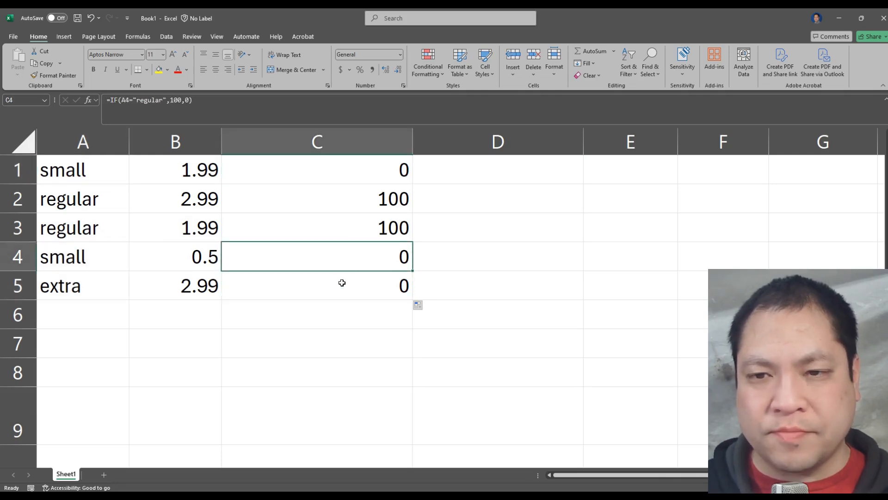
left_click(342, 283)
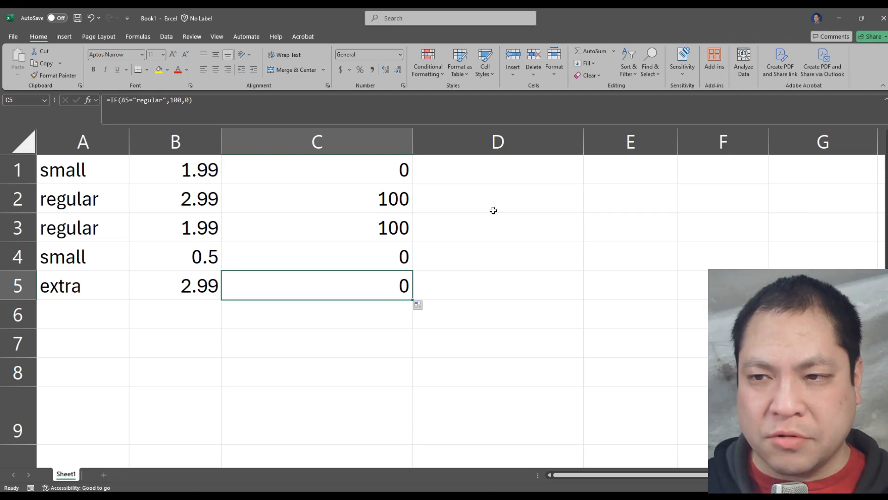
Step: Insert an IF function in cell D1
left_click(510, 170)
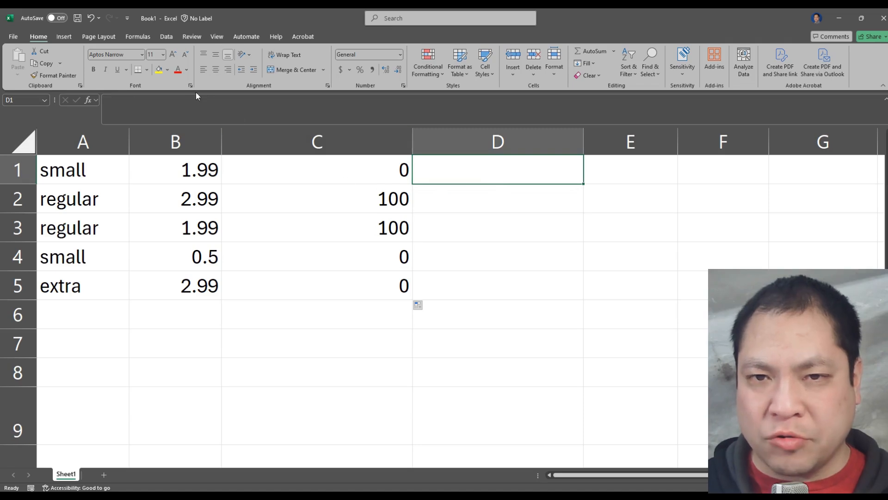
left_click(90, 99)
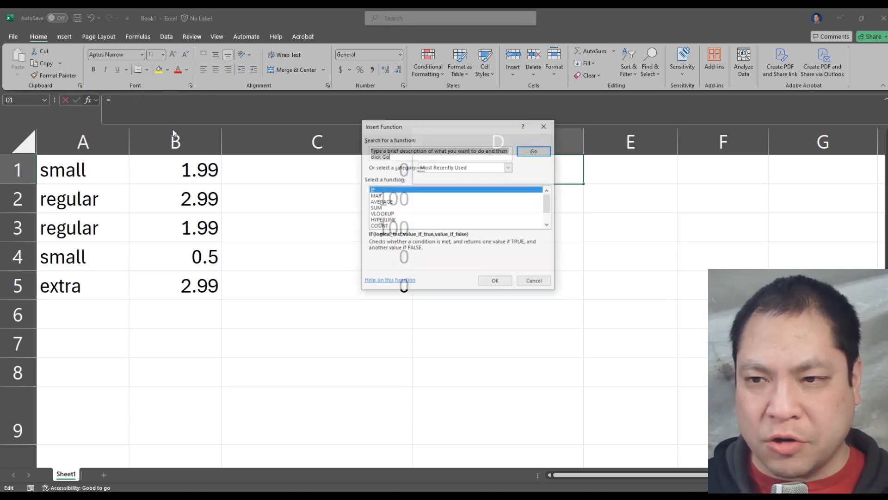
left_click(393, 191)
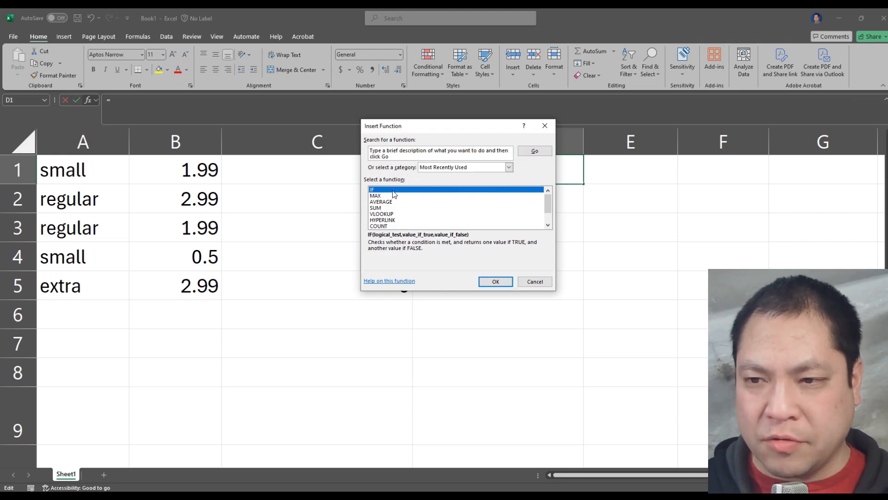
left_click(509, 282)
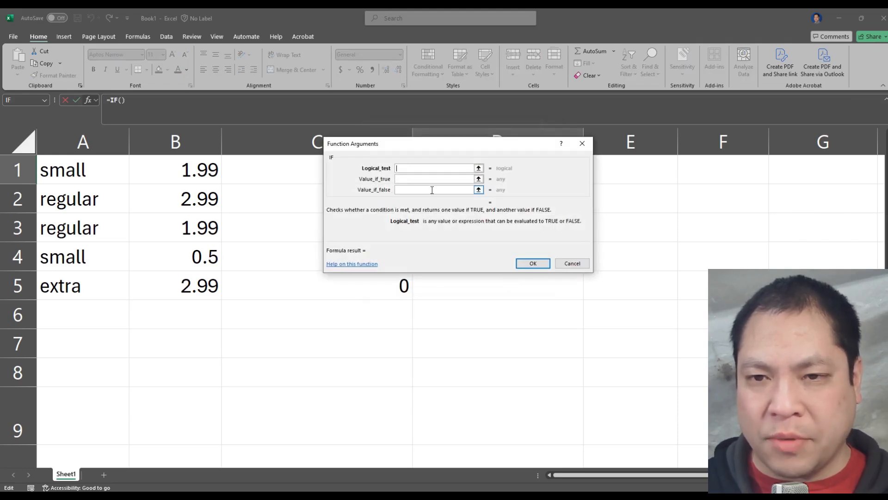
Step: Set the IF function's logical test to B1>2, referencing the price in B1
left_click(187, 165)
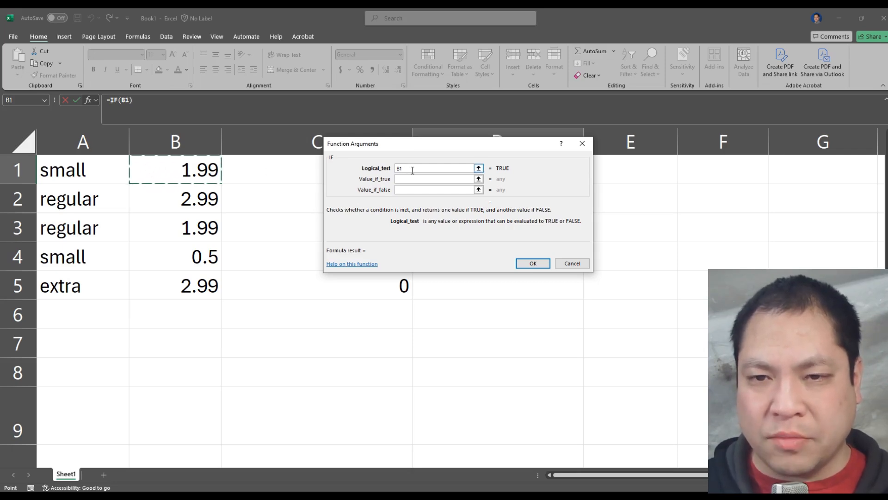
left_click(412, 171)
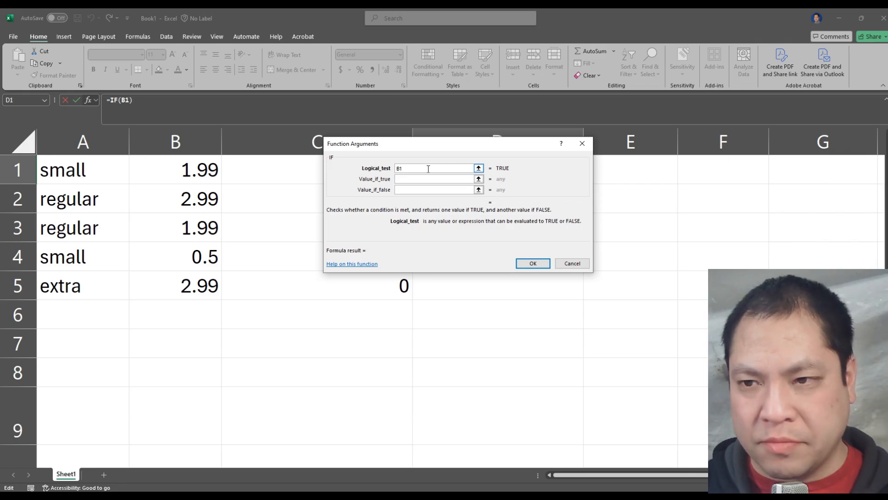
type(">")
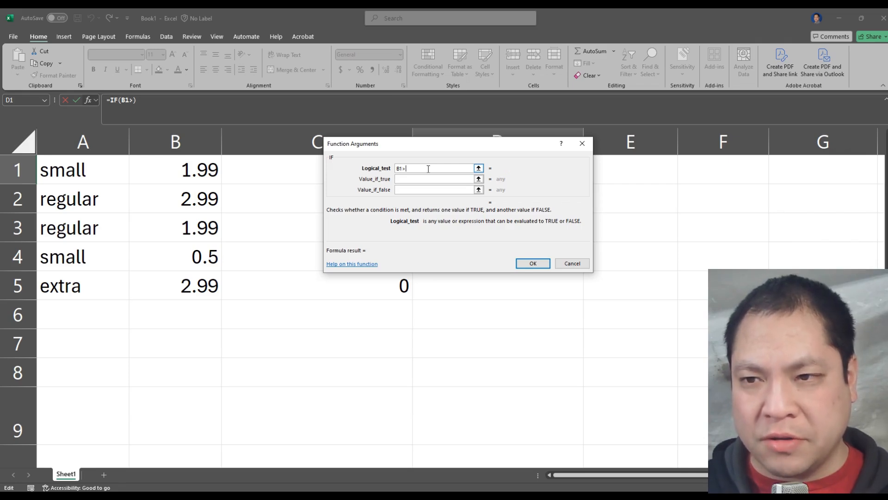
type("2")
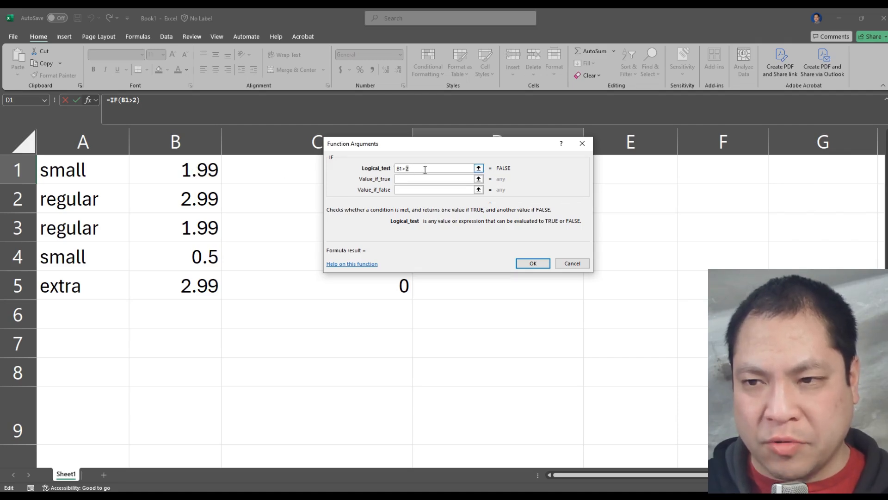
Step: Try 1.5 as the comparison value in the logical test and restore it to 2
type("1.5")
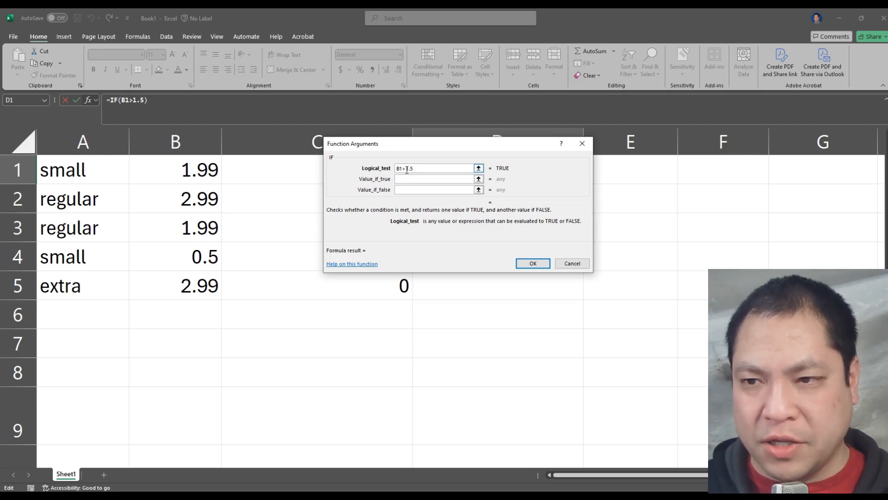
left_click_drag(406, 168, 436, 168)
type("2")
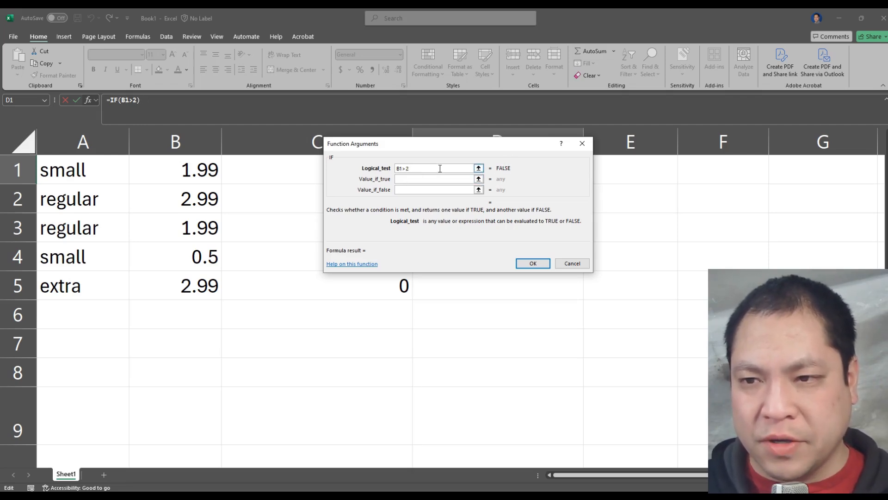
Step: Set D1's IF function to return "I am big" when true and "i am small" when false, and accept it
left_click_drag(367, 181, 383, 182)
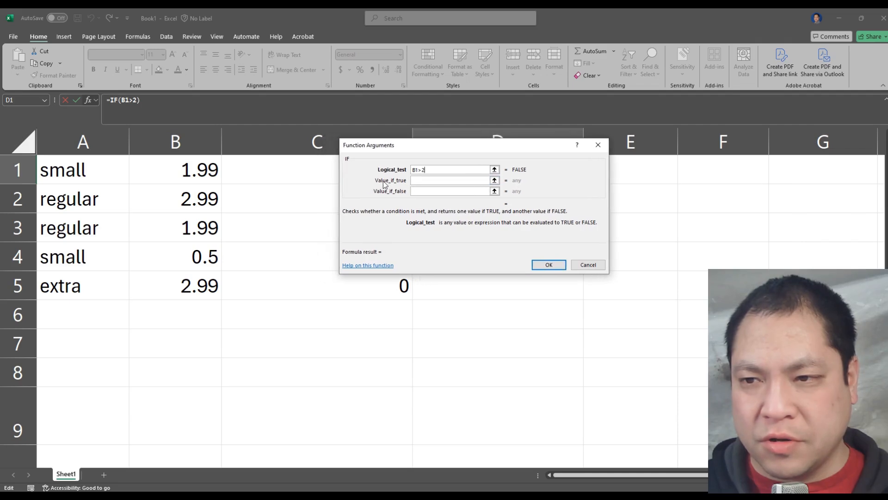
left_click(427, 180)
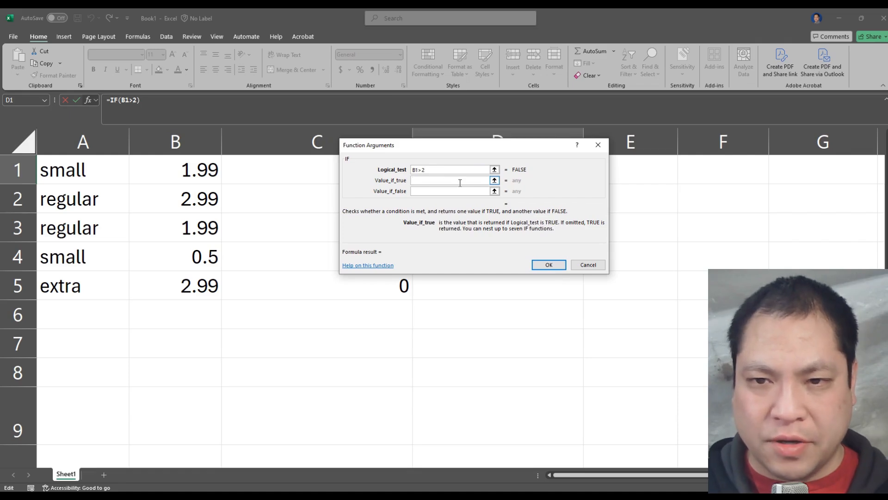
type("I am ")
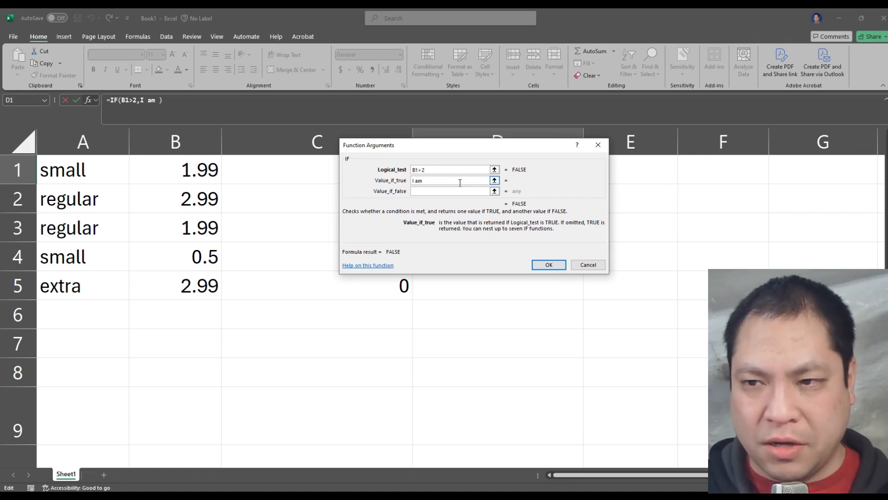
type("big")
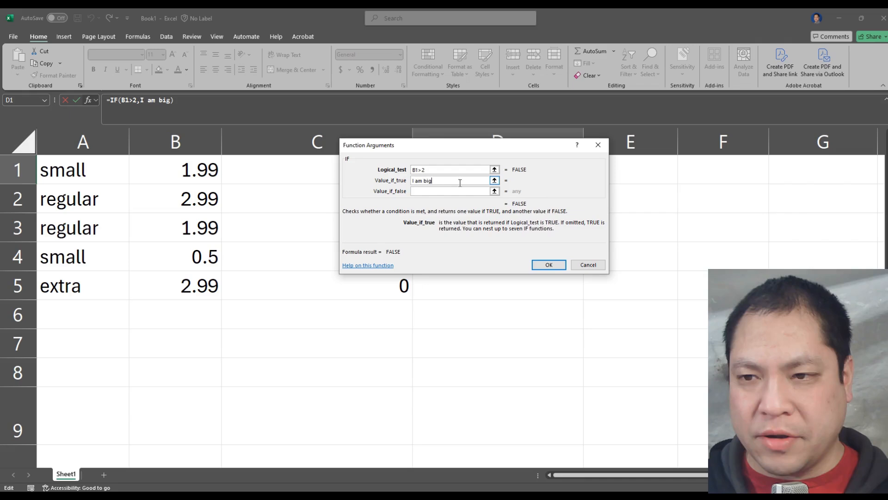
left_click(451, 190)
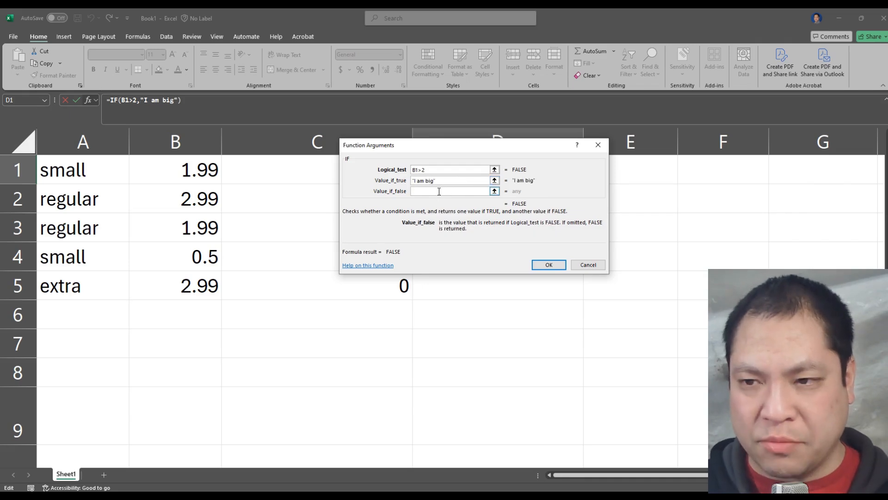
type("i am smal")
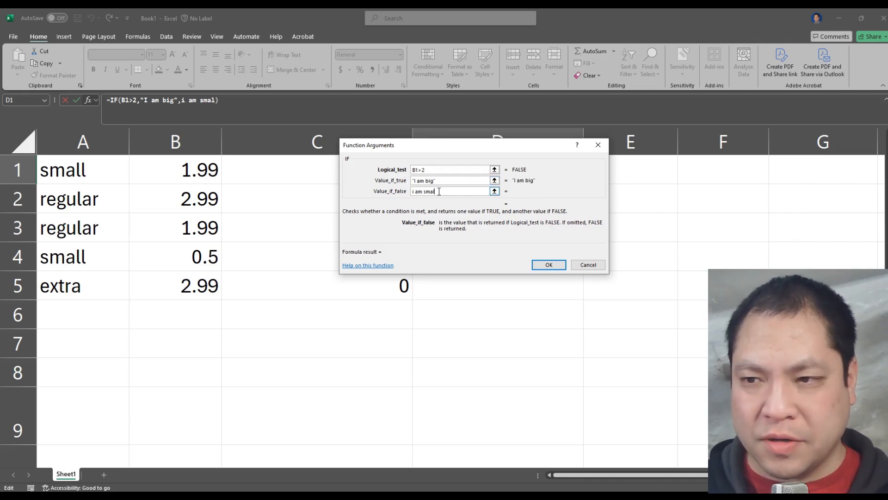
type("l")
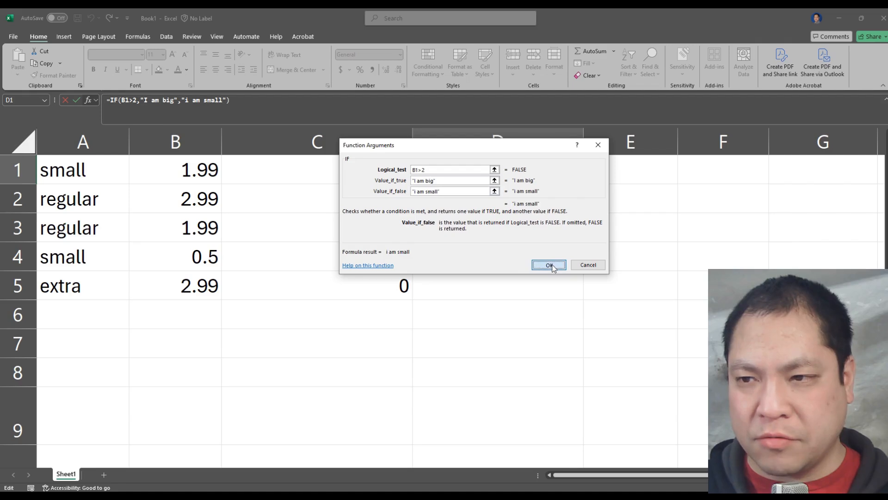
left_click(551, 265)
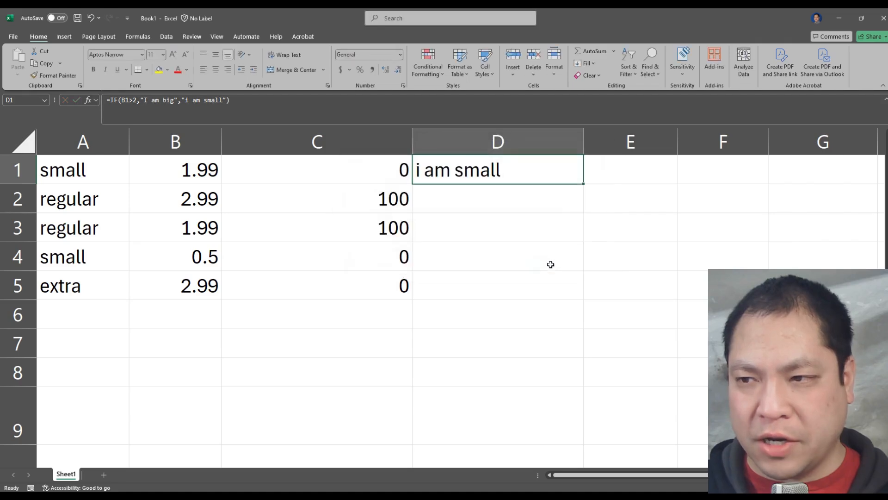
Step: Fill the IF formula from D1 down to D5
left_click(217, 172)
left_click(479, 172)
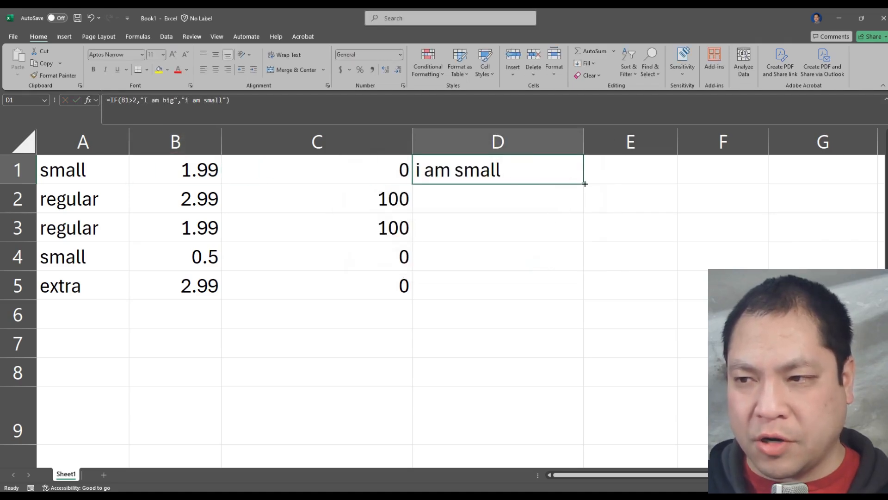
left_click_drag(584, 184, 582, 299)
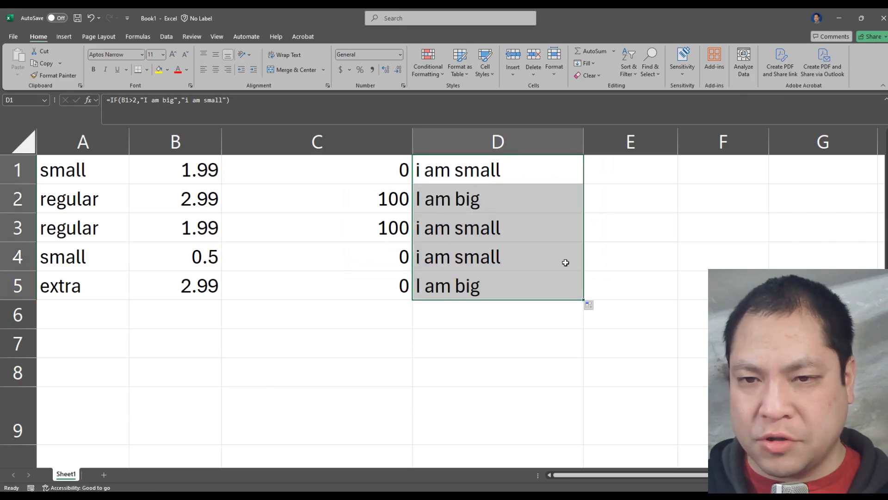
Step: Compare the column B prices with the text results in column D for rows 2 through 5
left_click(476, 199)
left_click(184, 200)
left_click(476, 203)
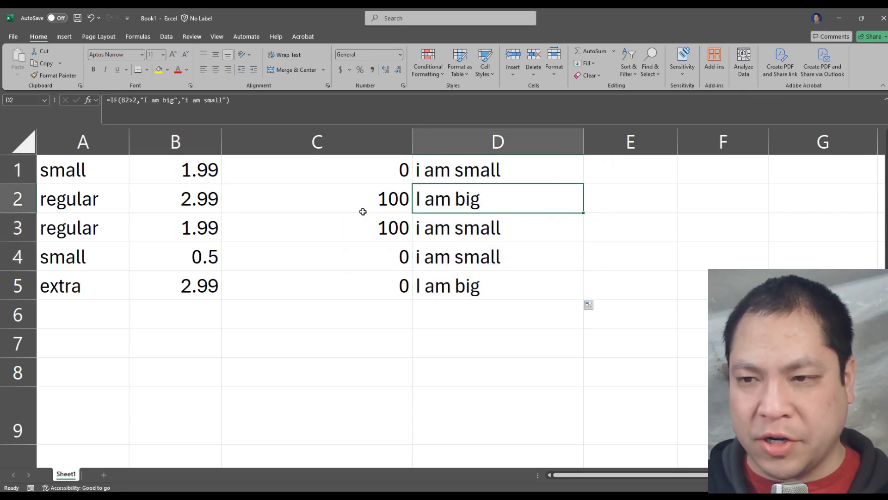
left_click(213, 226)
left_click(473, 230)
left_click(213, 254)
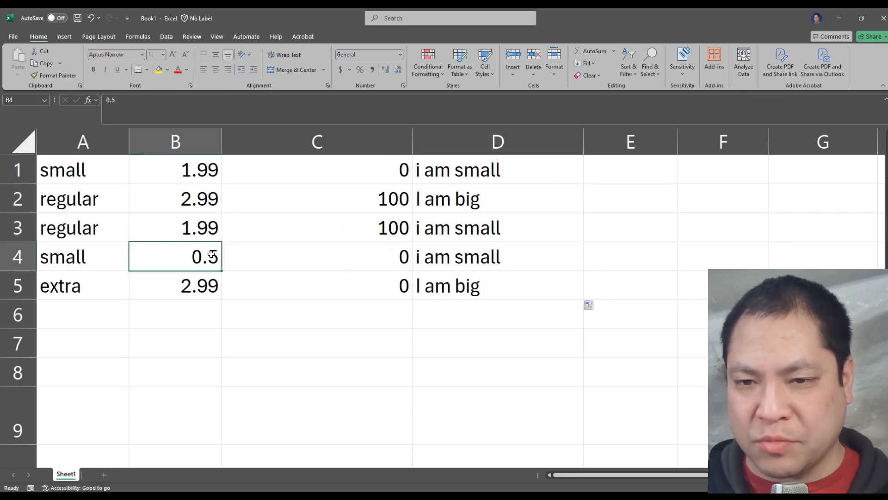
left_click(448, 259)
left_click(181, 295)
left_click(445, 284)
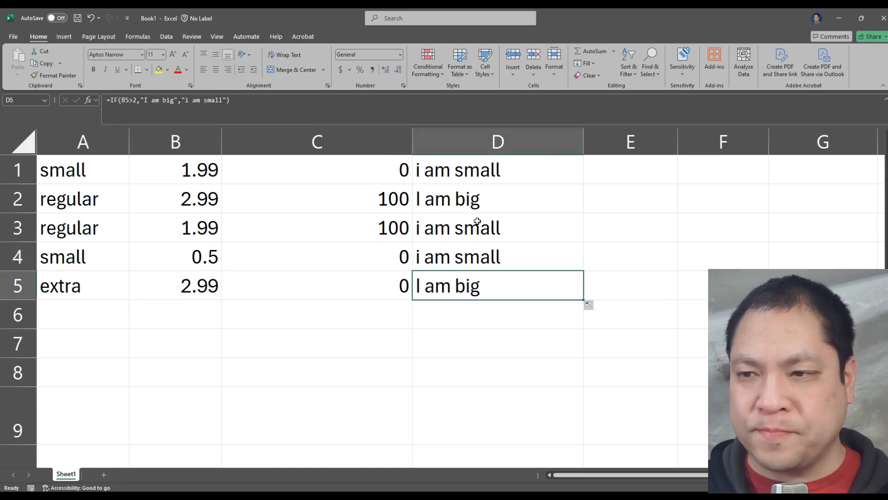
Step: Change D1's IF function to return 0 when true and 1 when false, and fill the formula down to D5
left_click(499, 169)
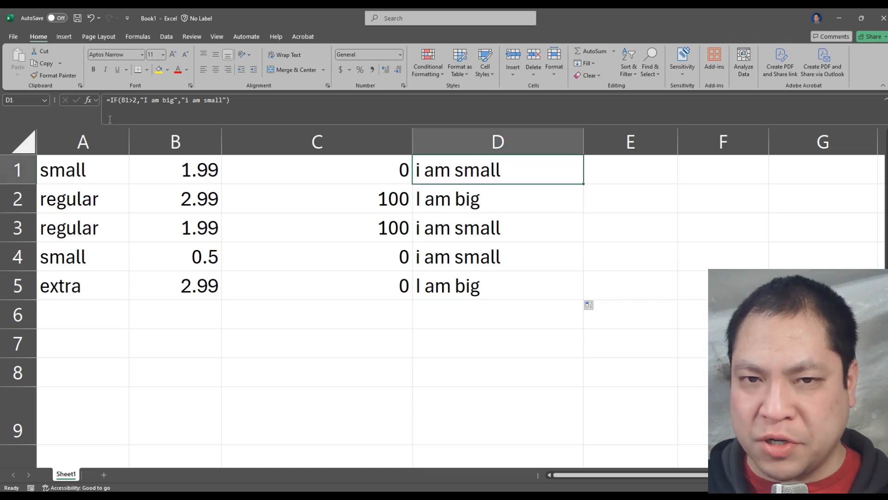
left_click(88, 100)
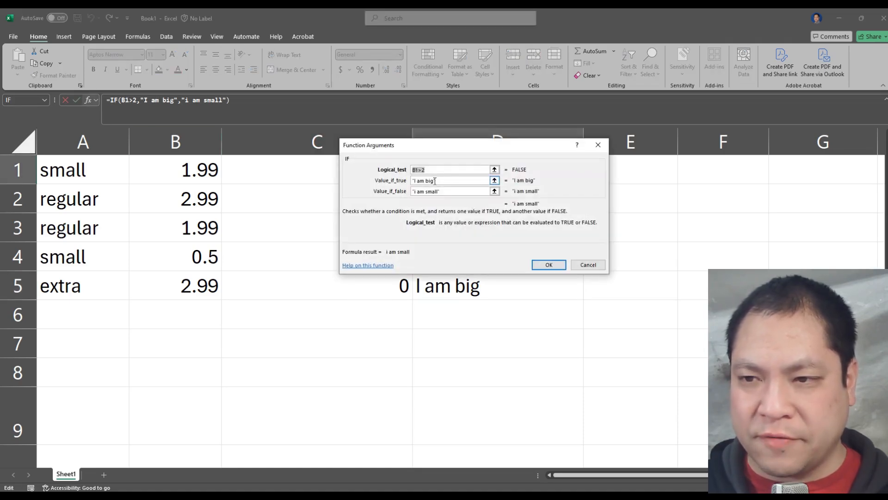
key("Tab")
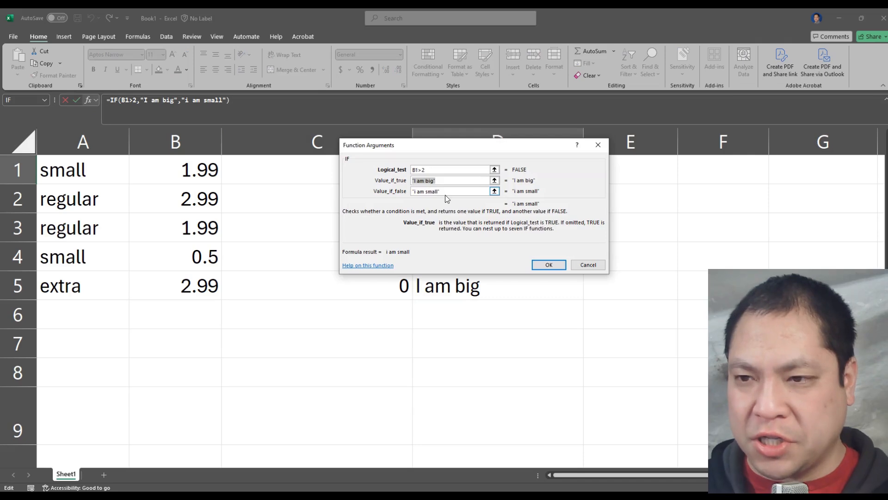
key("BackSpace")
key("Tab")
key("BackSpace")
left_click(429, 180)
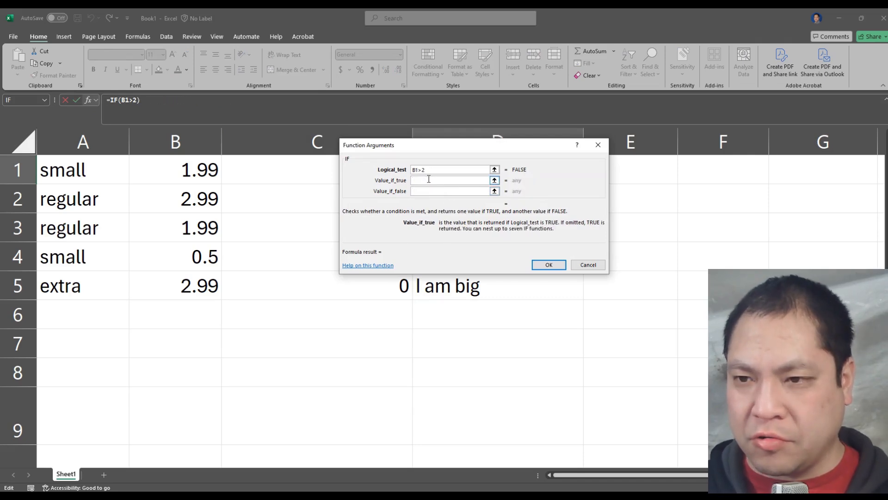
type("0")
left_click(426, 191)
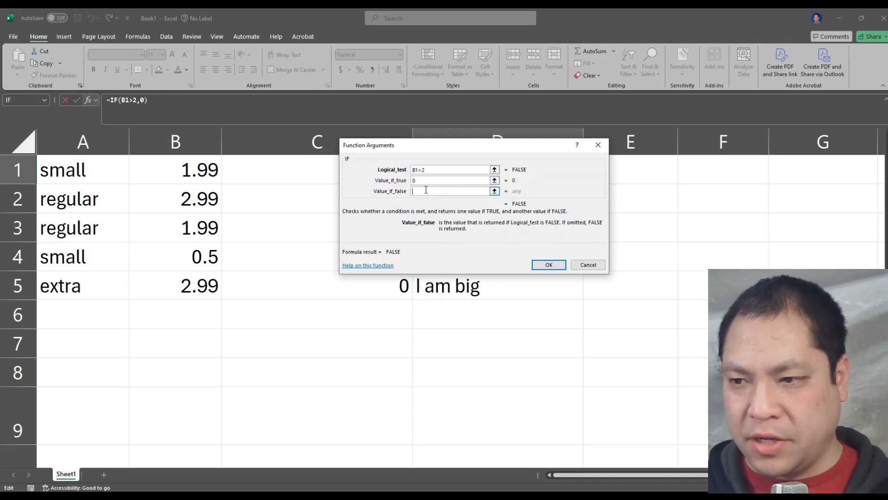
type("1")
left_click(546, 263)
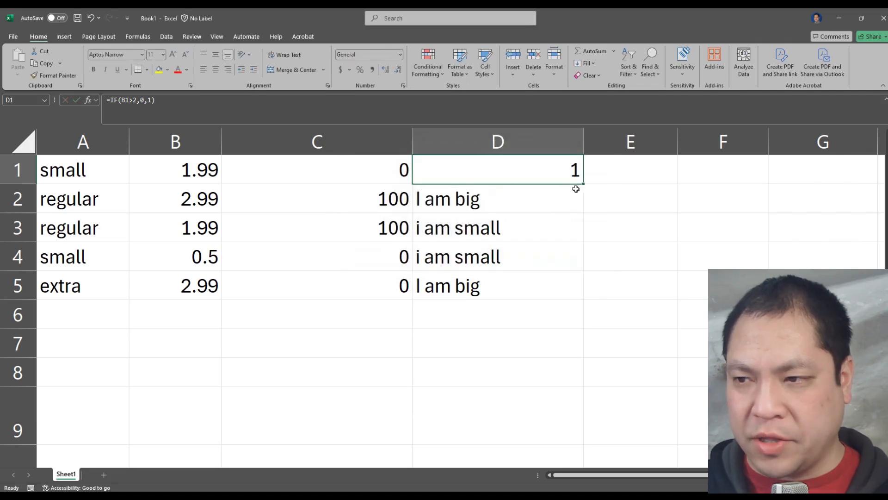
left_click_drag(584, 184, 585, 299)
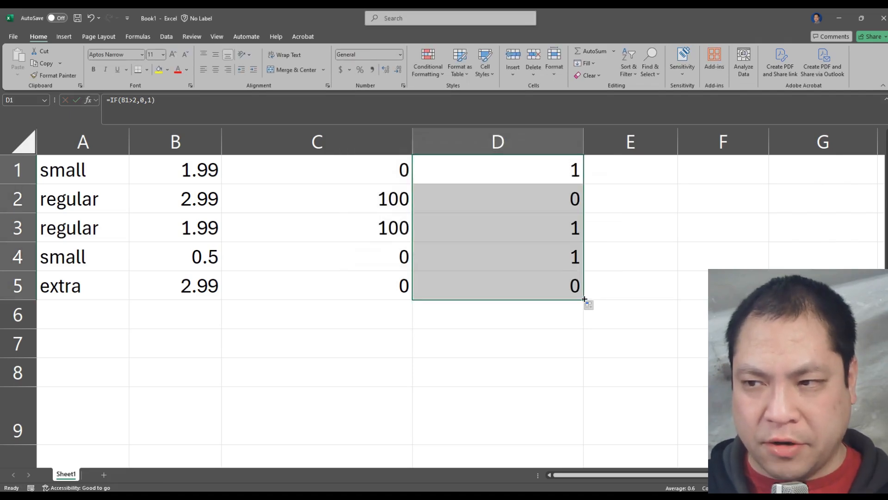
Step: Compare the column B prices with the numeric IF results in D1 through D5
left_click(528, 230)
left_click(537, 174)
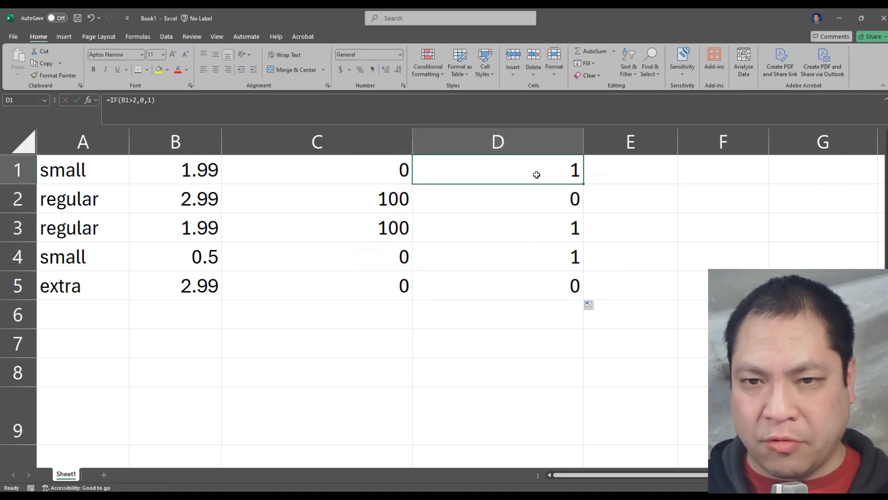
left_click(190, 175)
left_click(493, 175)
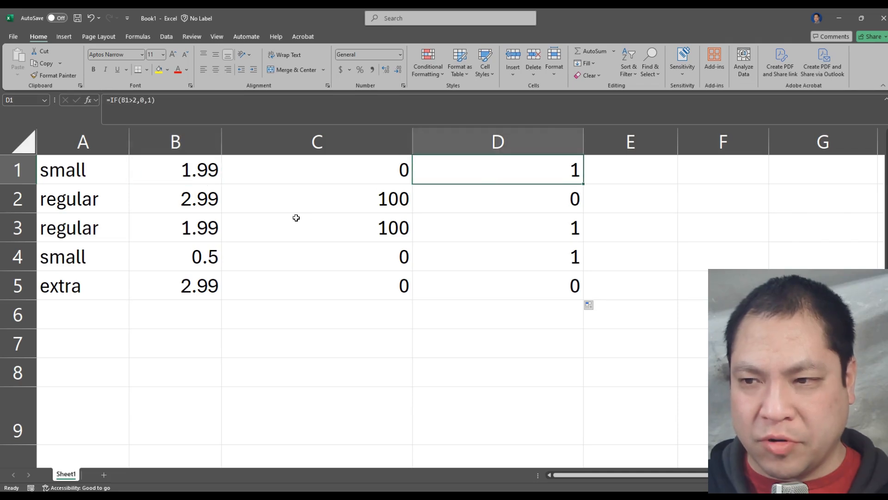
left_click(204, 235)
left_click(496, 238)
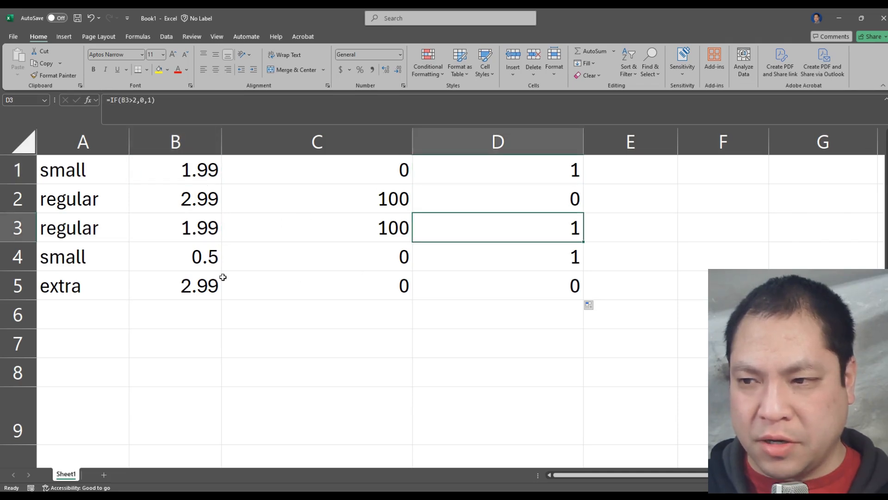
left_click(197, 260)
left_click(581, 264)
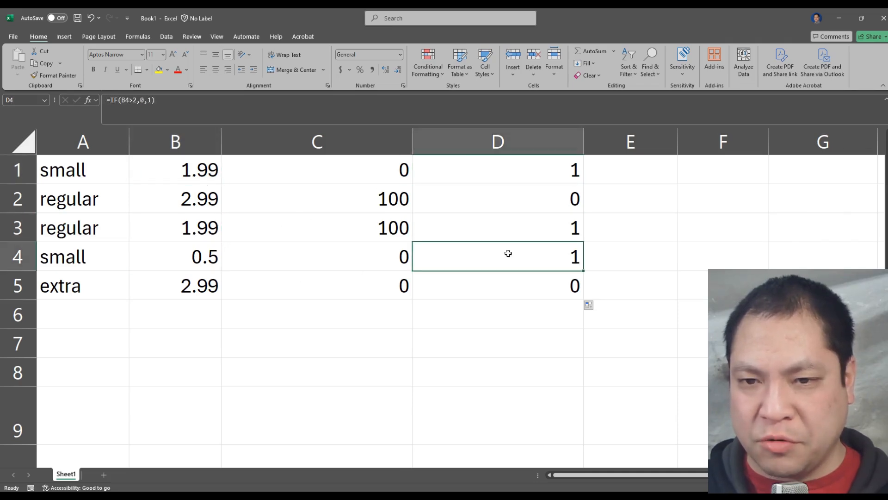
left_click(192, 207)
left_click(201, 282)
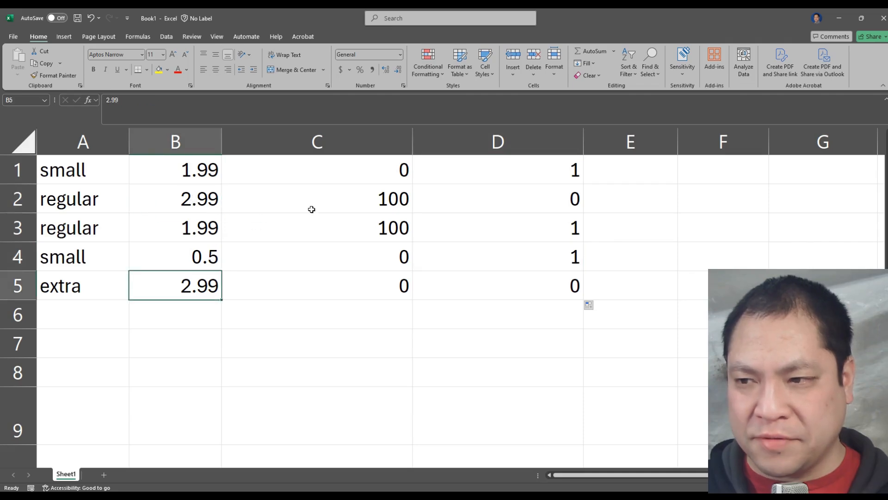
left_click(549, 199)
left_click(525, 285)
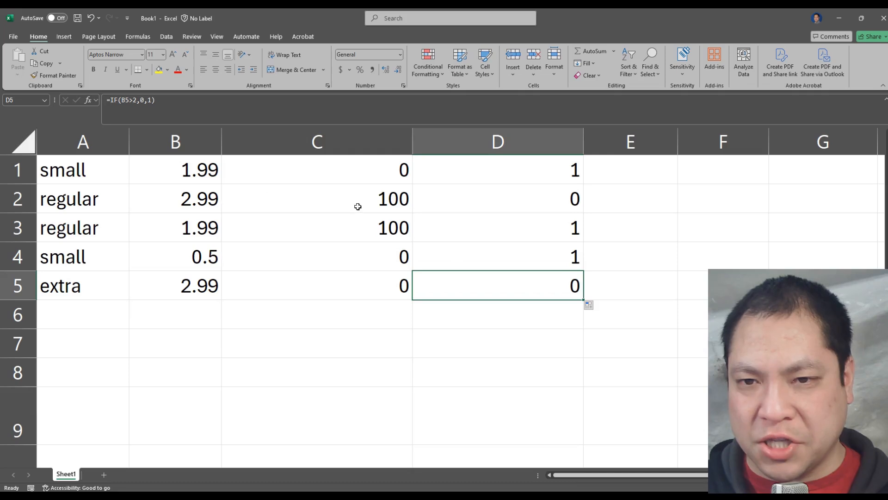
Step: Change the price in cell B1 to 7 to test the IF formula in D1
left_click(206, 171)
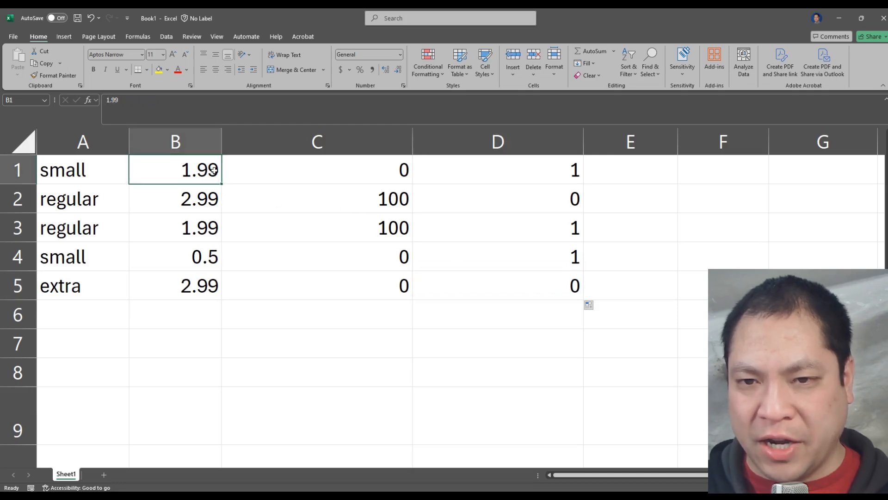
double_click(167, 172)
left_click_drag(176, 172, 219, 172)
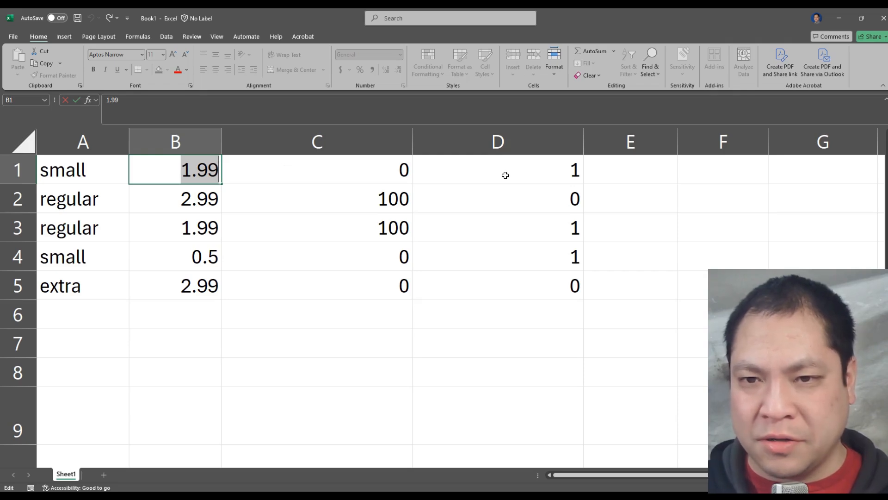
type("7")
key("Return")
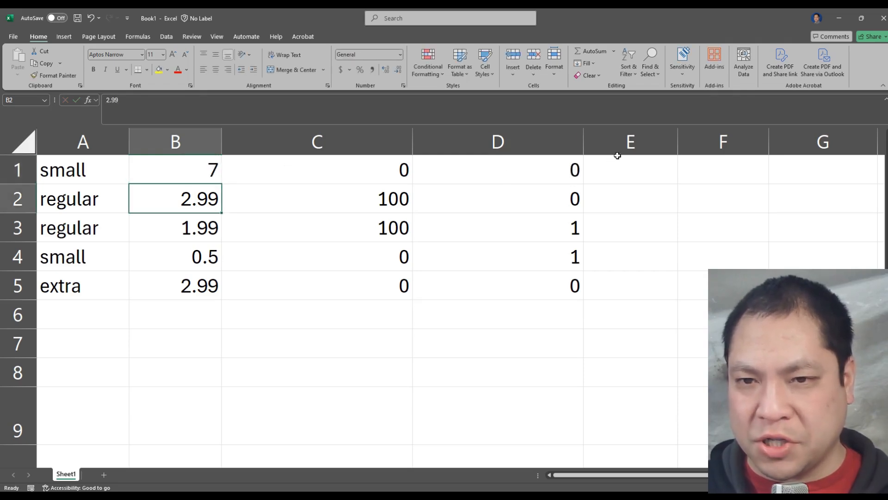
Step: Set the price in cell B1 to 1.1 and check the IF result in D1
left_click(211, 170)
double_click(206, 172)
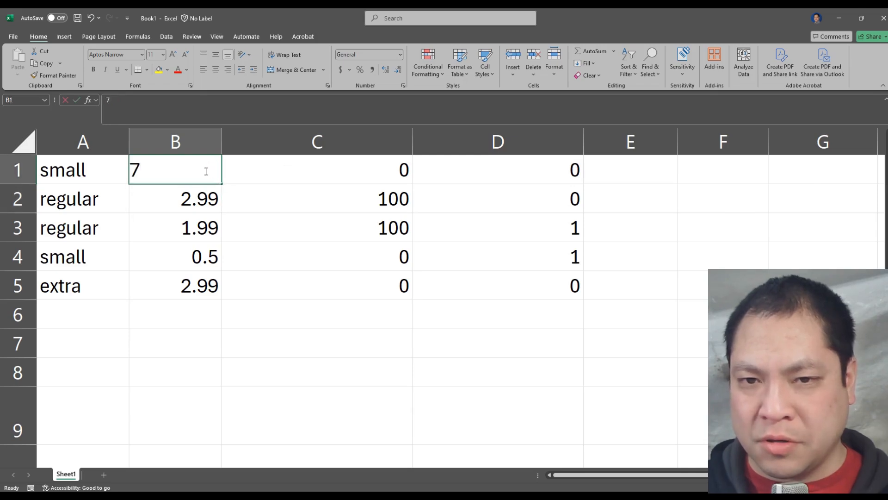
left_click_drag(194, 171, 110, 182)
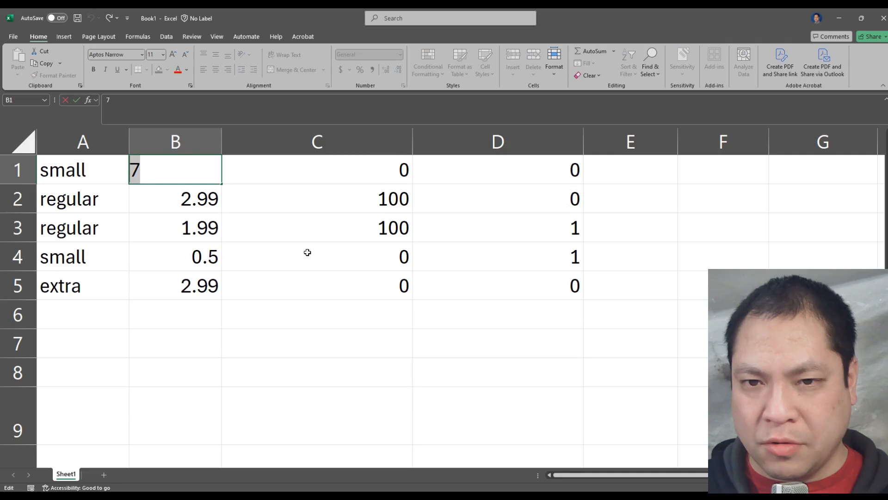
type("1.1")
key("Return")
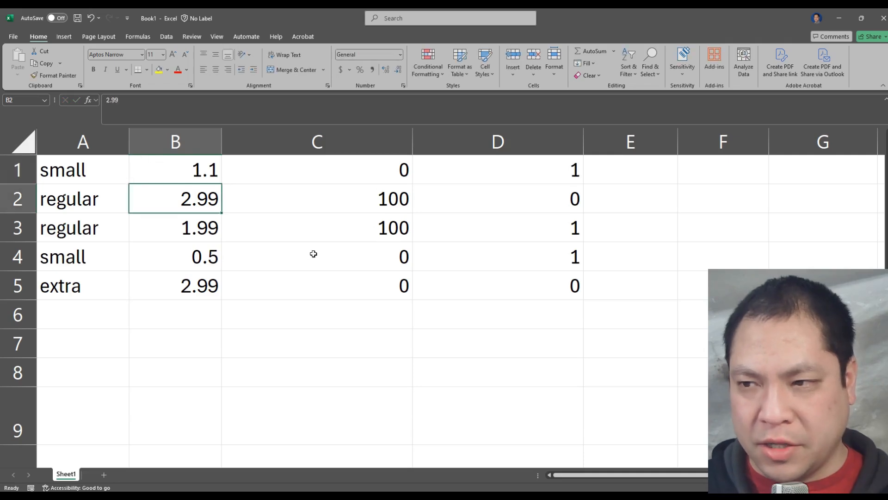
left_click(557, 171)
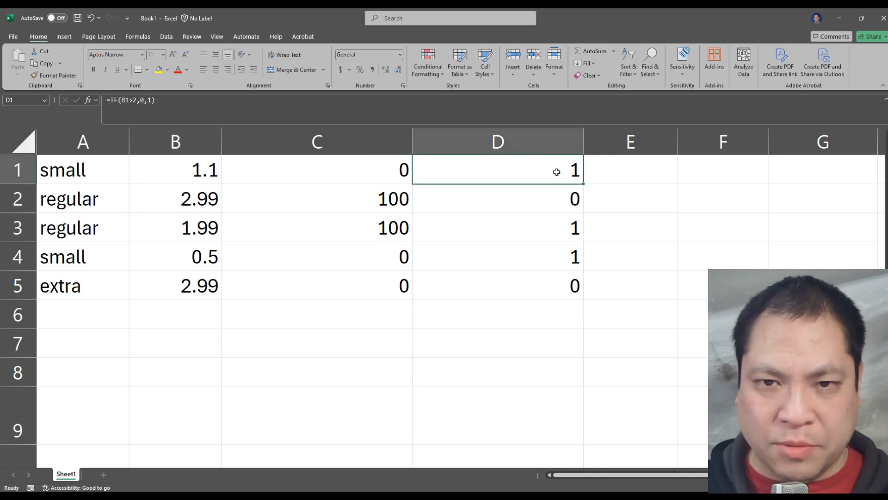